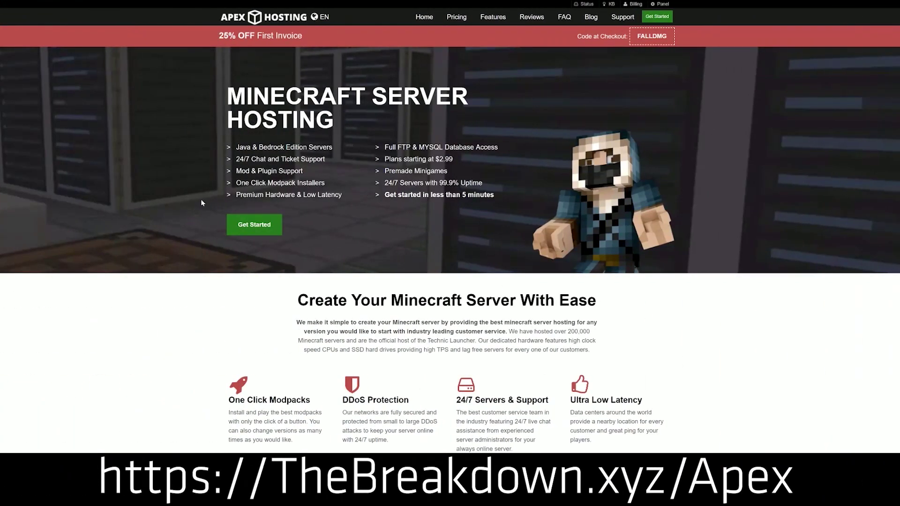
Review the Apex Hosting feature list, including 24/7 Servers & Support, Automated Backups and Instant Setup
scroll(351, 282, "down", 4)
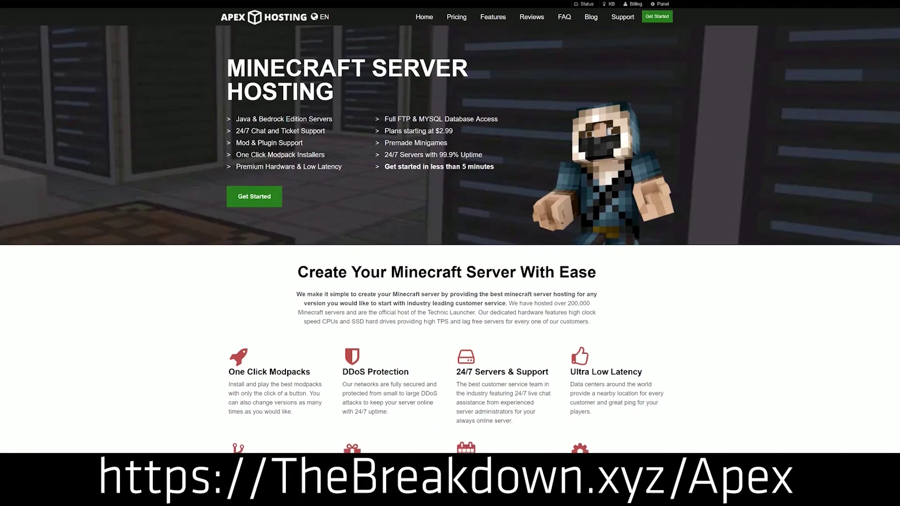
left_click_drag(229, 212, 551, 214)
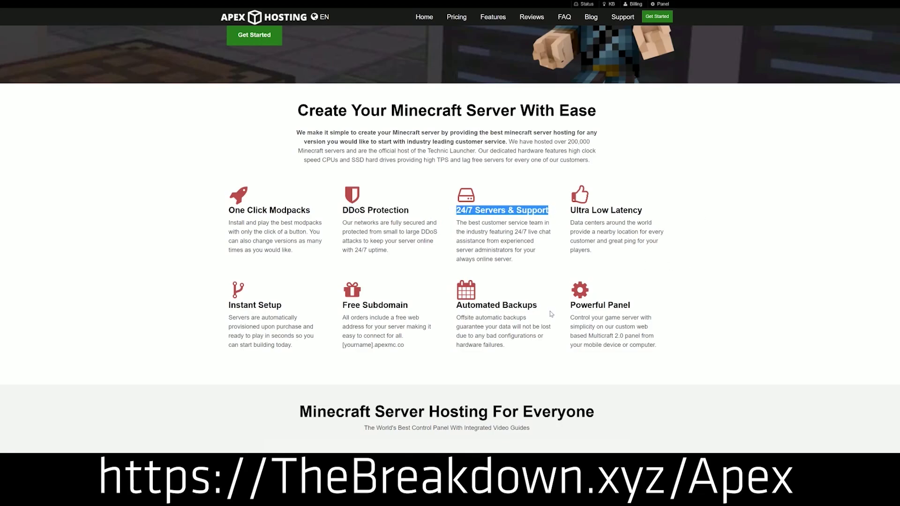
left_click_drag(456, 305, 552, 347)
left_click(424, 308)
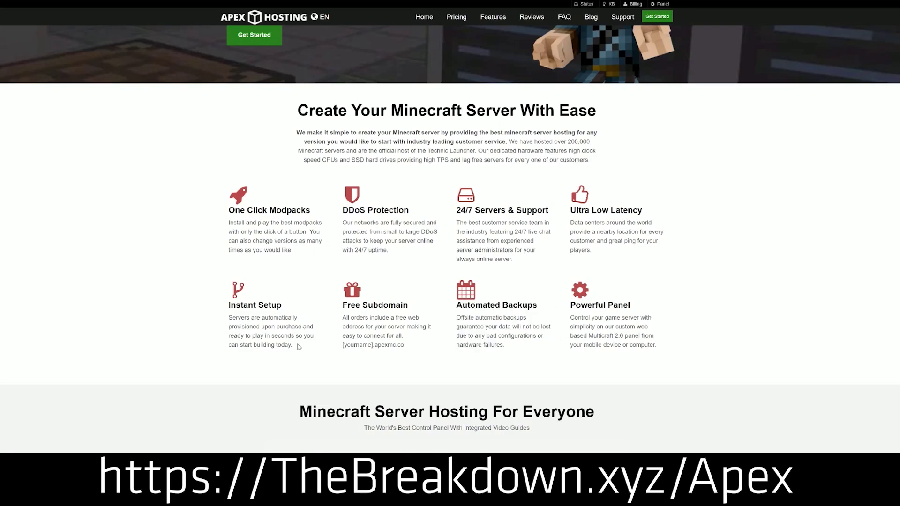
left_click_drag(298, 347, 228, 305)
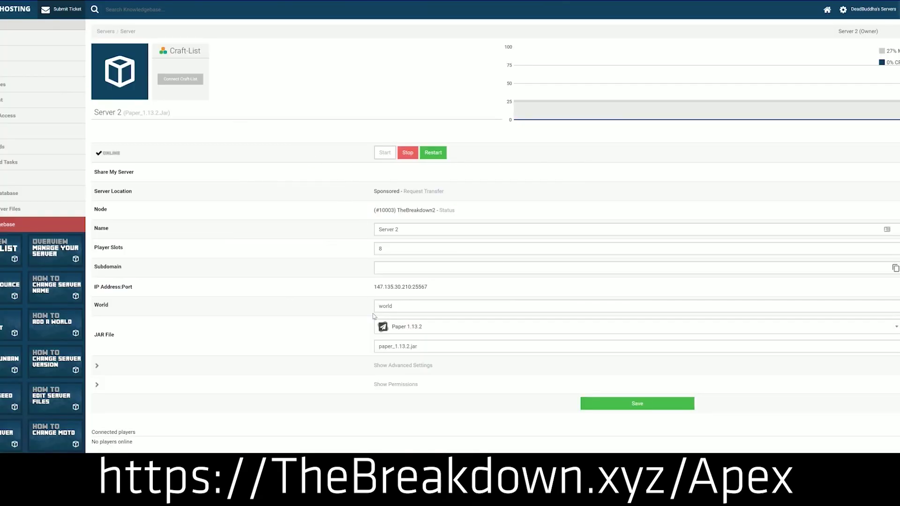
Browse the server versions available for the JAR file of Server 2, including the Paper and CraftBukkit entries
left_click(422, 332)
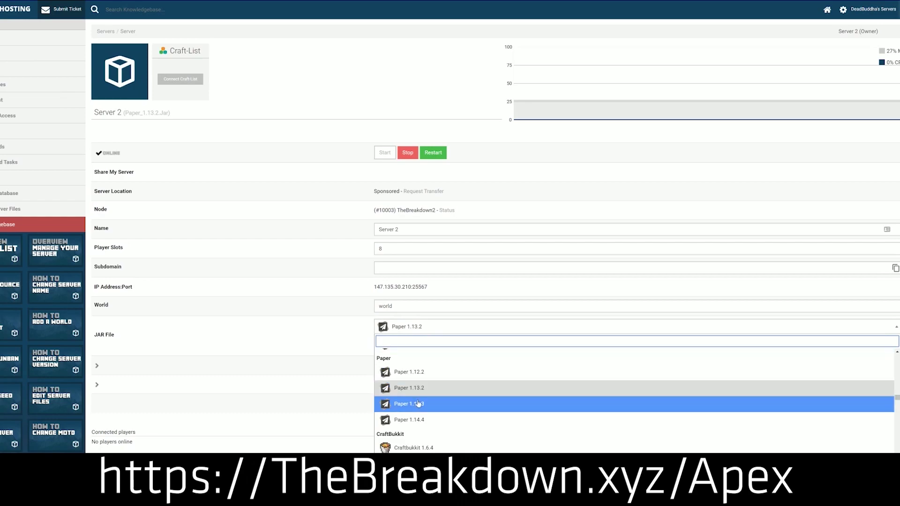
scroll(419, 407, "down", 2)
scroll(419, 407, "down", 5)
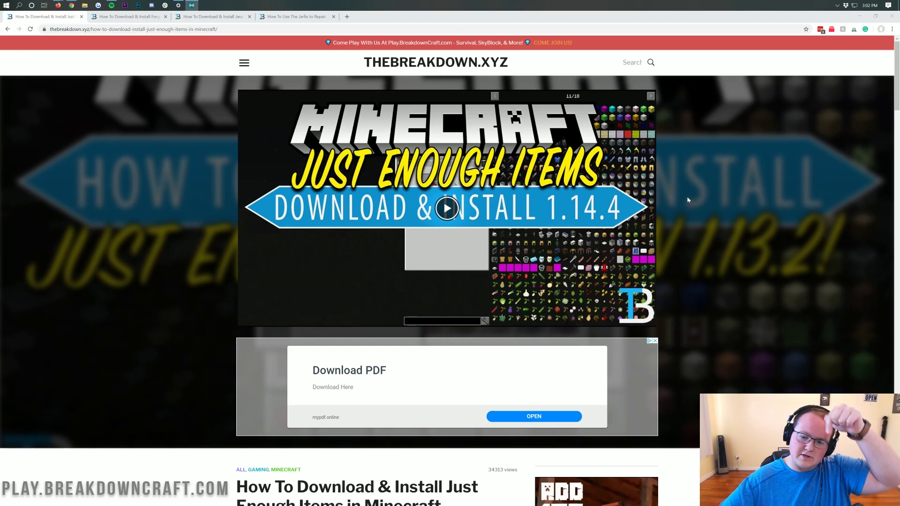
Read through the Just Enough Items installation article, from the introduction and download link to Step 5
scroll(699, 217, "down", 5)
scroll(698, 217, "down", 3)
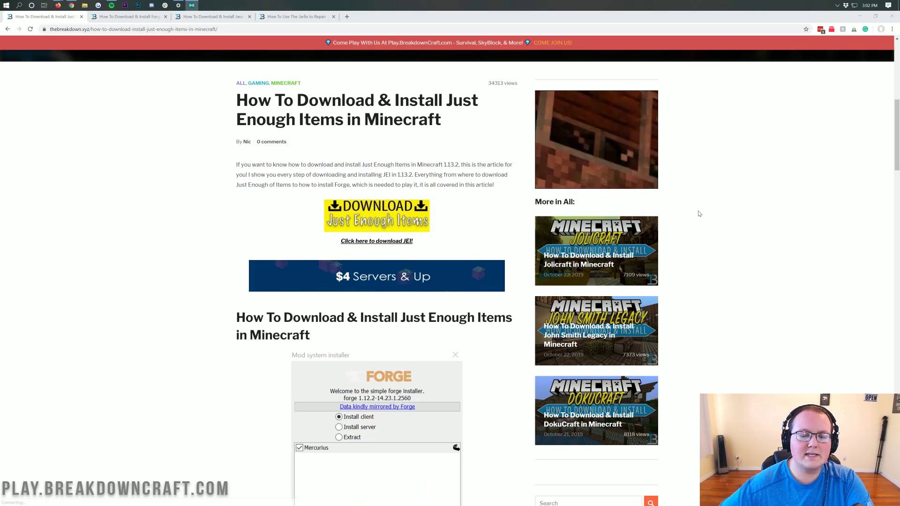
scroll(698, 215, "down", 1)
scroll(699, 213, "down", 8)
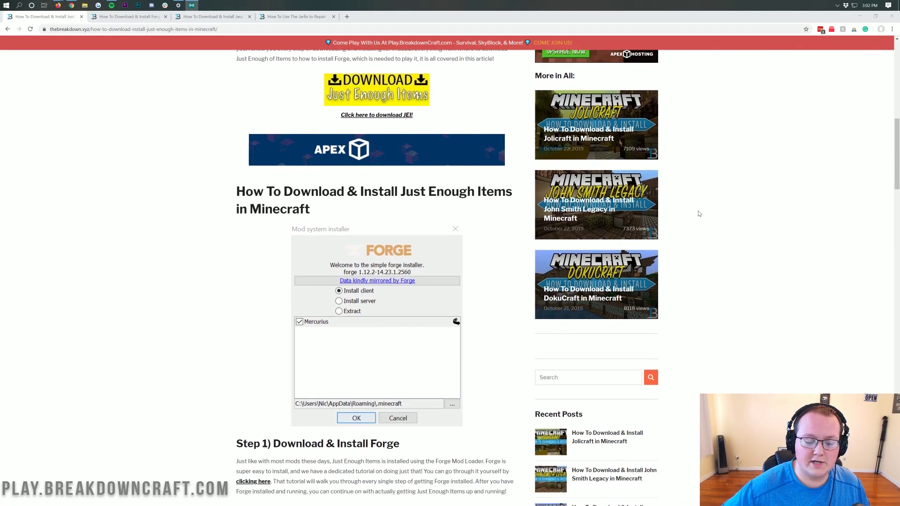
scroll(453, 219, "down", 2)
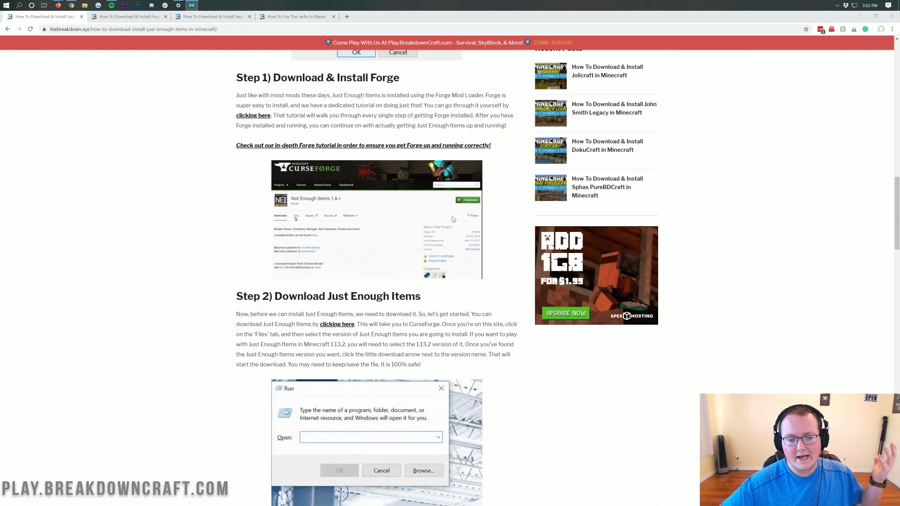
scroll(394, 238, "down", 3)
scroll(392, 236, "down", 5)
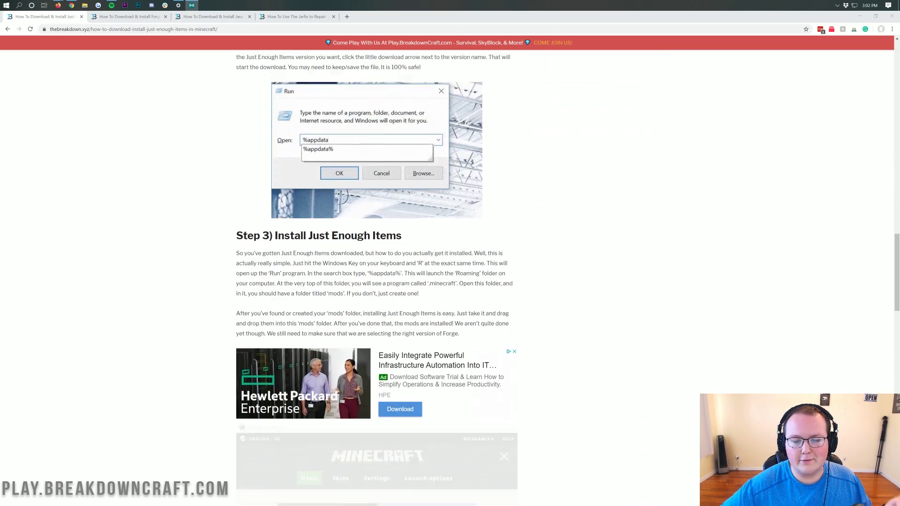
scroll(390, 233, "down", 9)
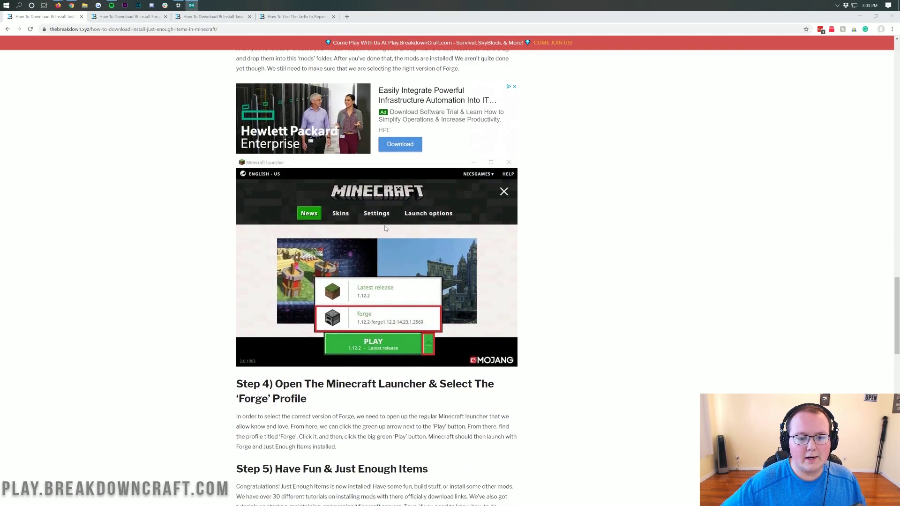
scroll(367, 215, "down", 2)
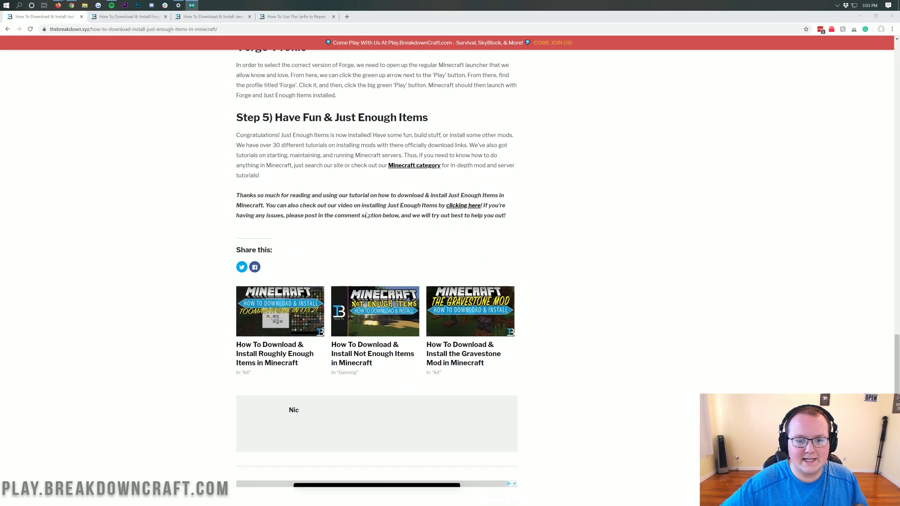
scroll(368, 244, "up", 13)
scroll(371, 286, "up", 20)
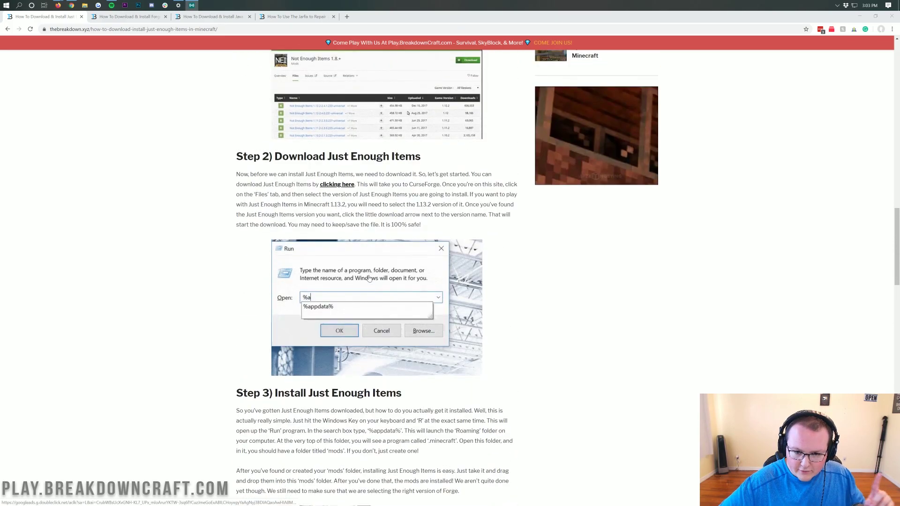
scroll(374, 305, "up", 5)
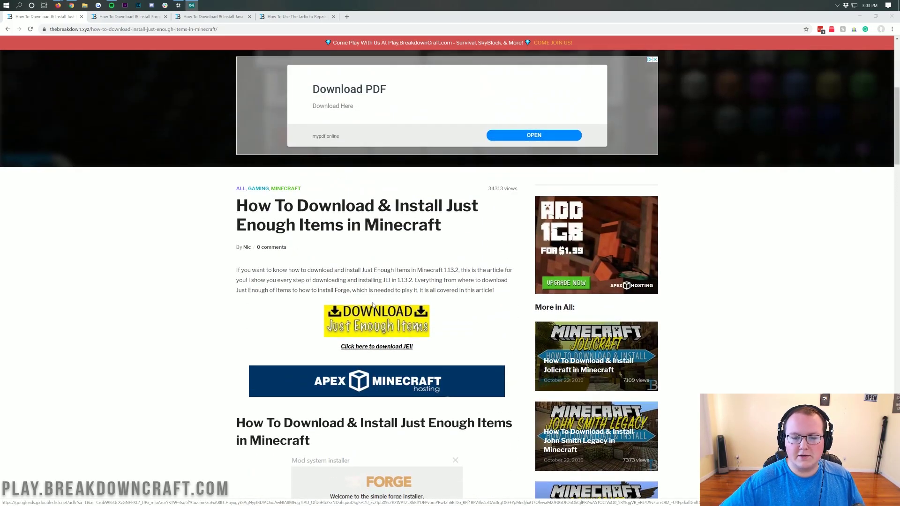
scroll(374, 305, "down", 3)
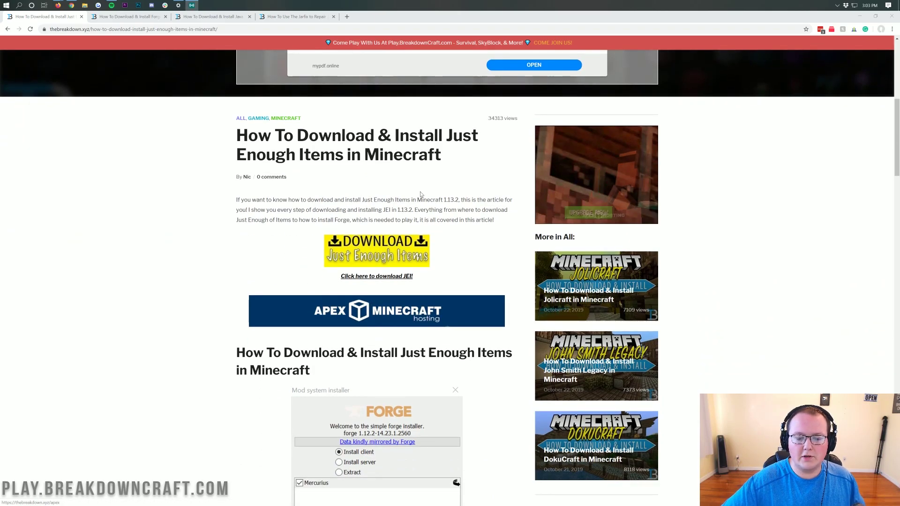
scroll(357, 255, "up", 7)
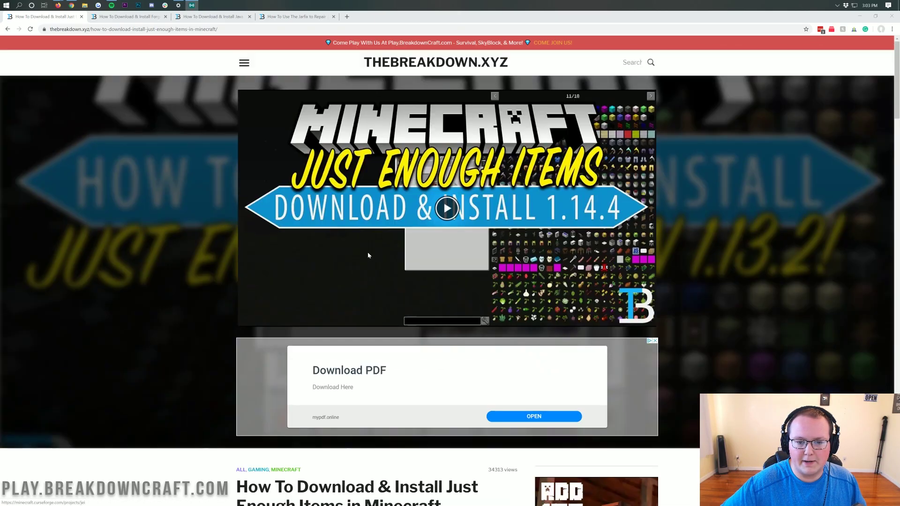
Open the Just Enough Items page on CurseForge from the article's download link and go to its recent files
scroll(368, 255, "down", 8)
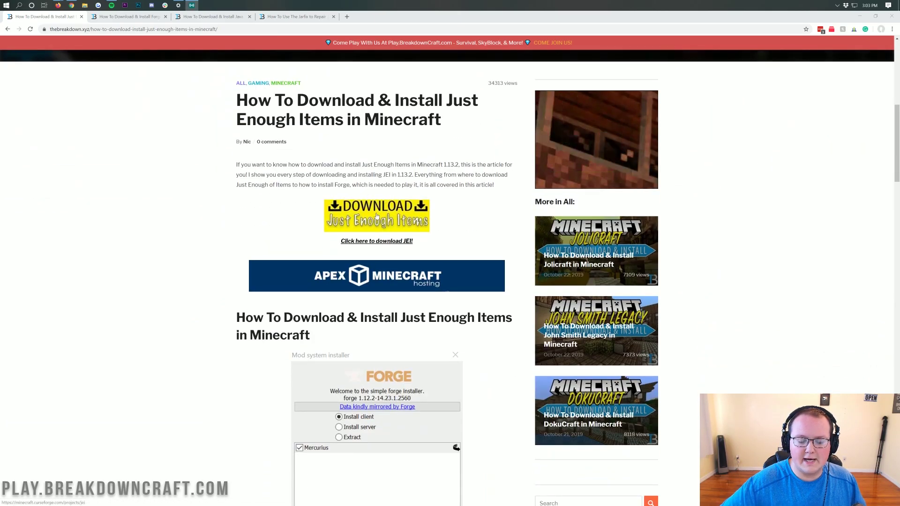
left_click(378, 208)
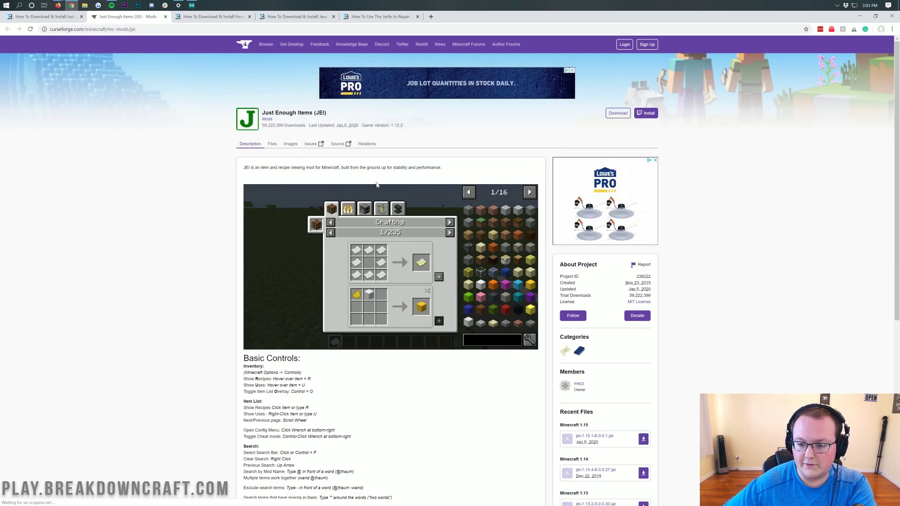
scroll(594, 124, "down", 5)
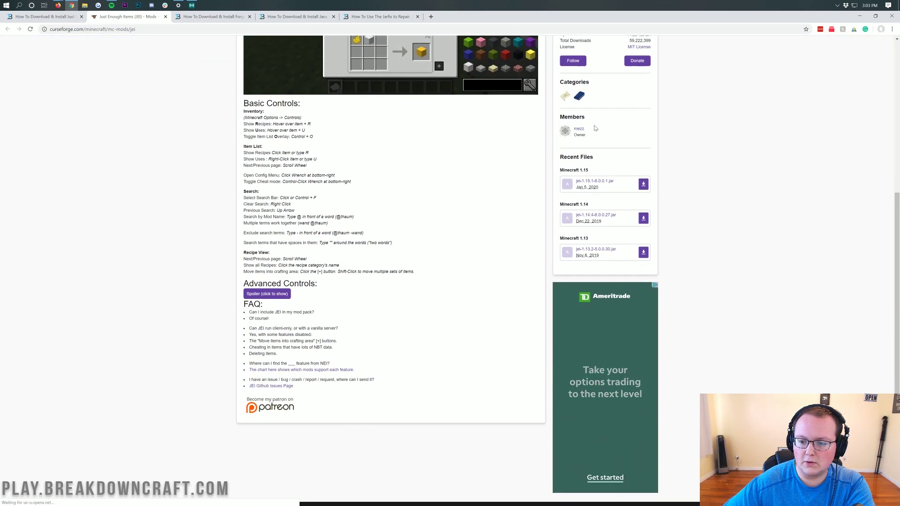
scroll(594, 124, "down", 1)
Download the Minecraft 1.15 file jei-1.15.1-6.0.0.1.jar from the recent files and keep it
left_click_drag(590, 143, 559, 149)
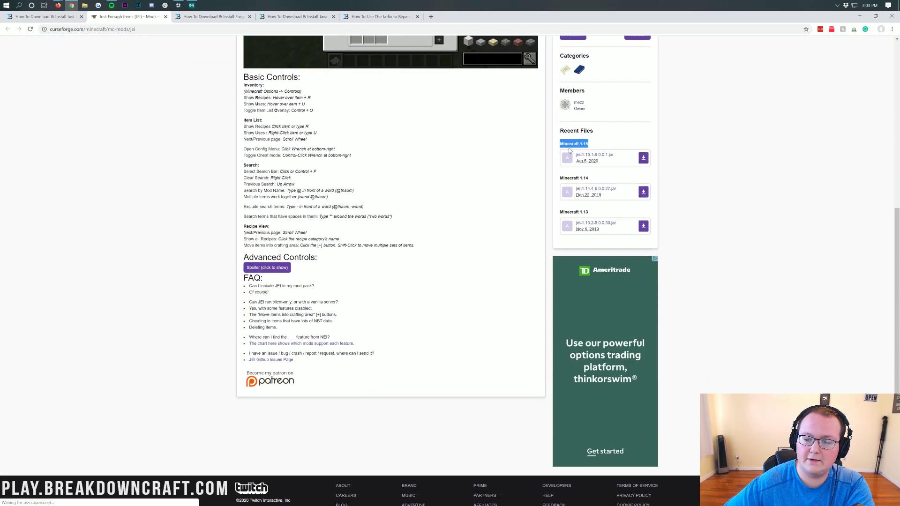
left_click(572, 151)
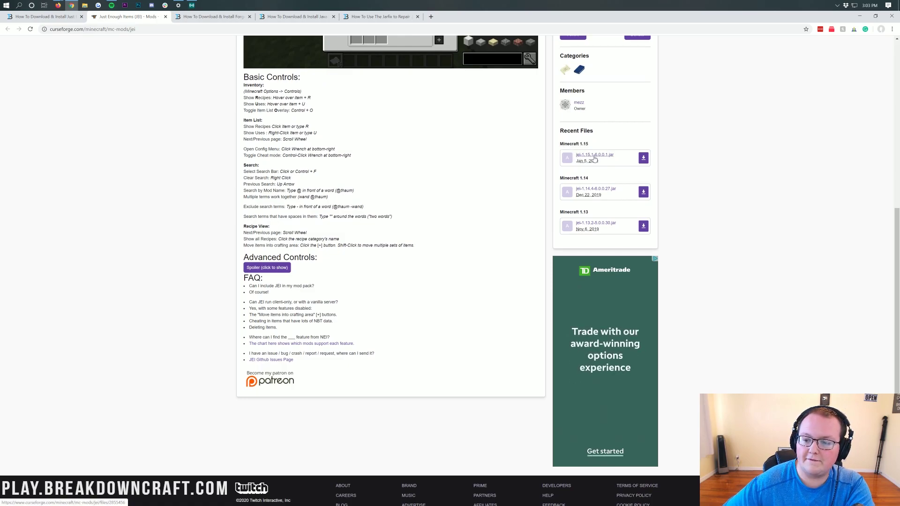
left_click(645, 158)
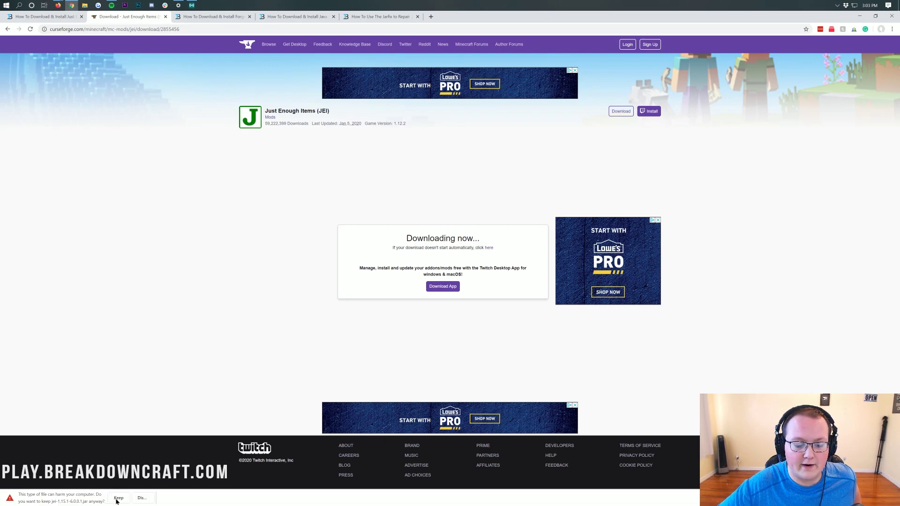
left_click(118, 499)
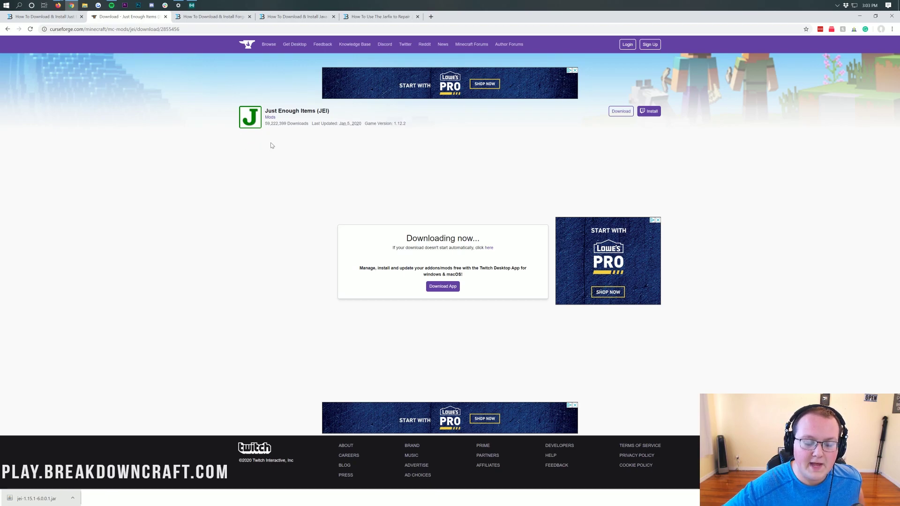
Switch to the Forge installation article and open the Forge download site from its download link
left_click(188, 17)
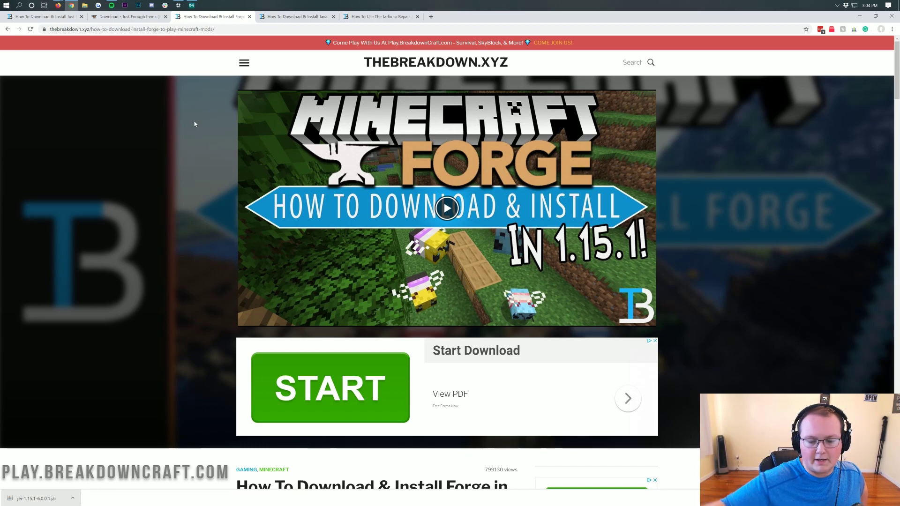
scroll(435, 264, "down", 6)
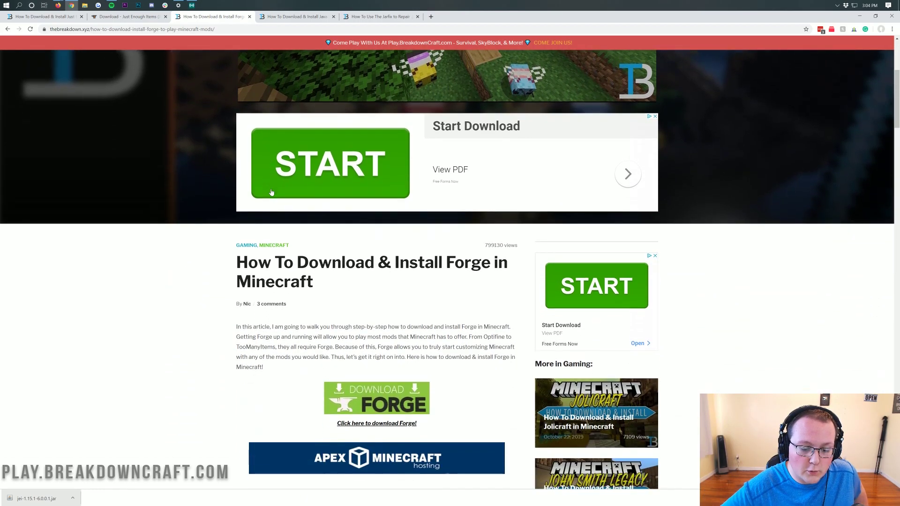
scroll(432, 256, "down", 1)
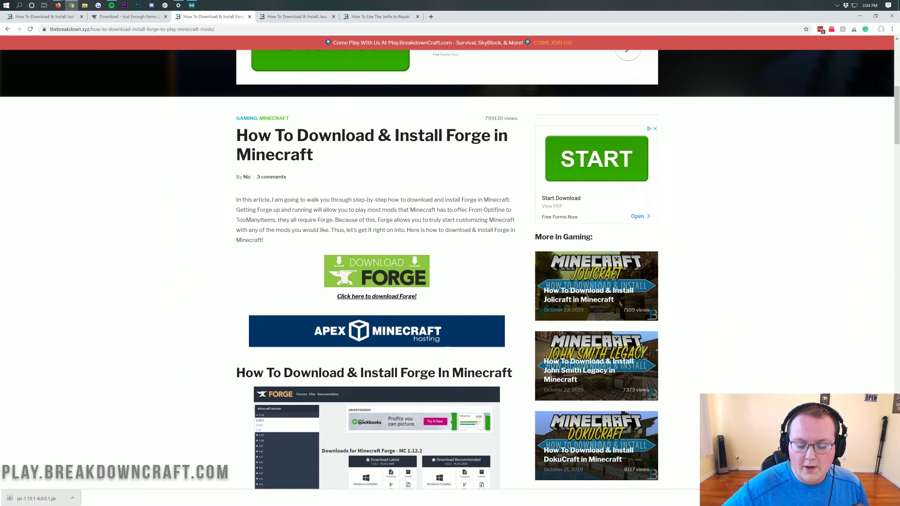
scroll(435, 270, "down", 1)
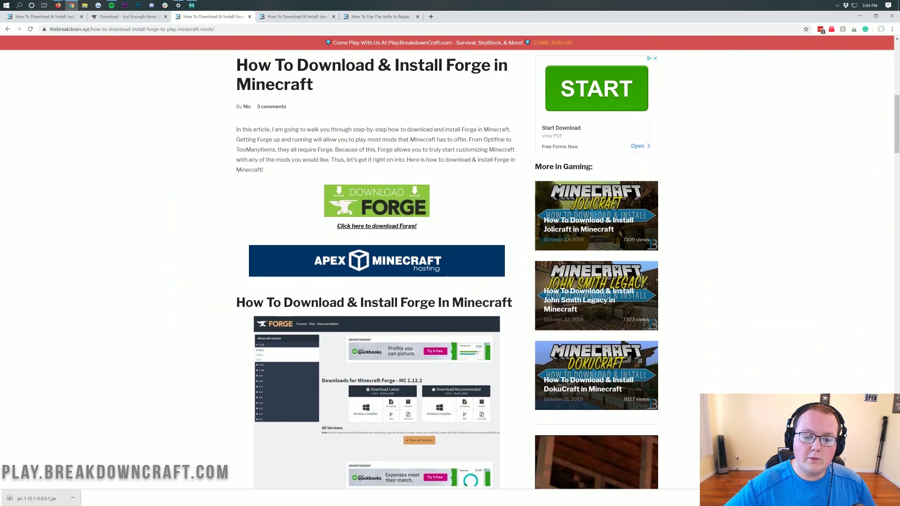
left_click(353, 212)
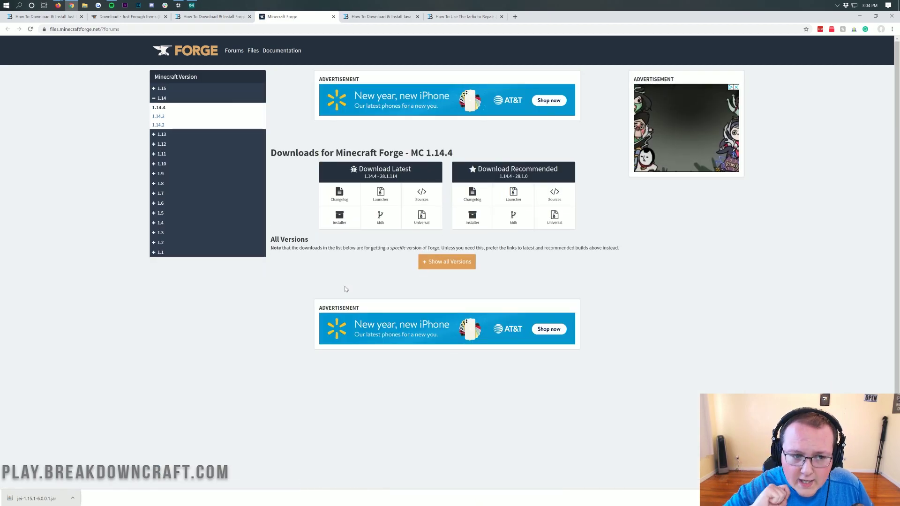
Show the Forge downloads for Minecraft version 1.15.1 and check the version in the page heading
left_click_drag(453, 153, 411, 153)
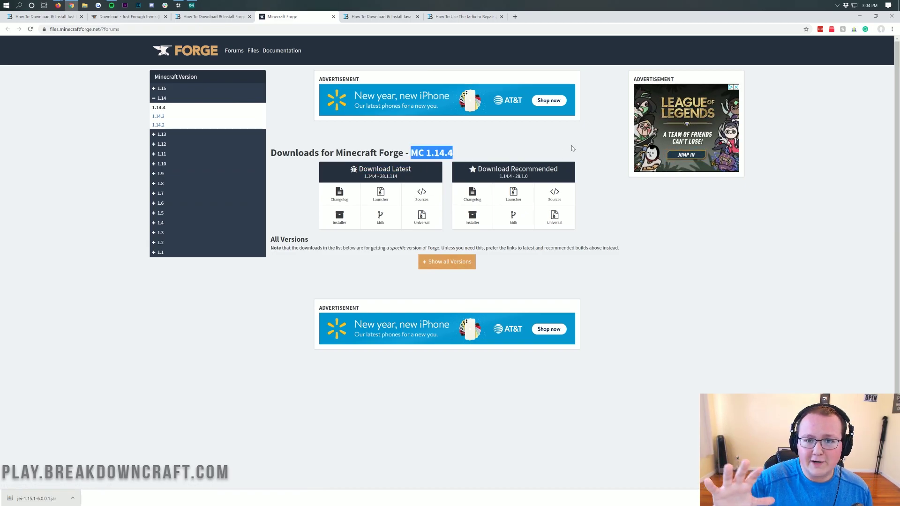
left_click(177, 89)
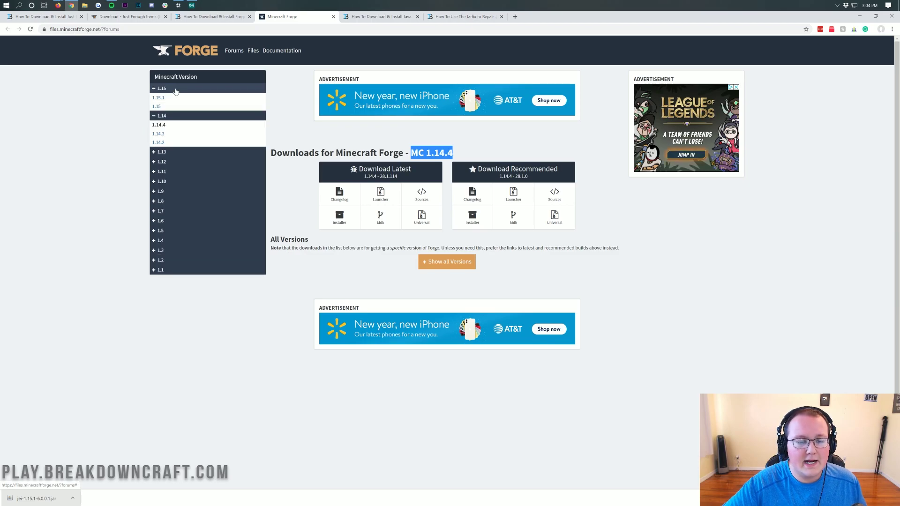
left_click(158, 99)
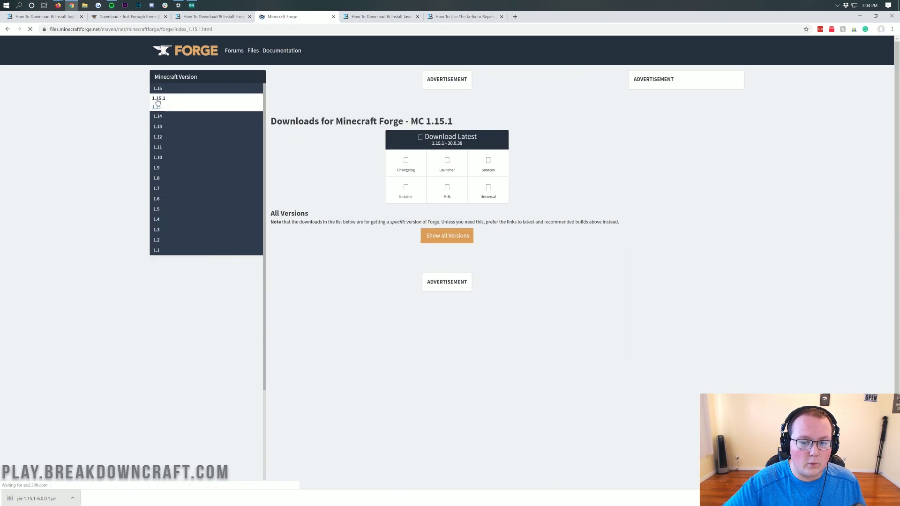
left_click_drag(410, 153, 460, 156)
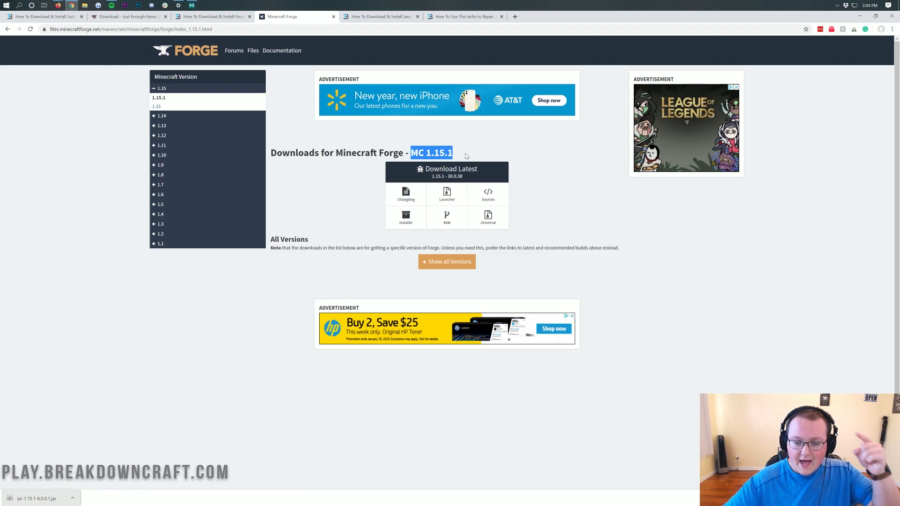
left_click(463, 155)
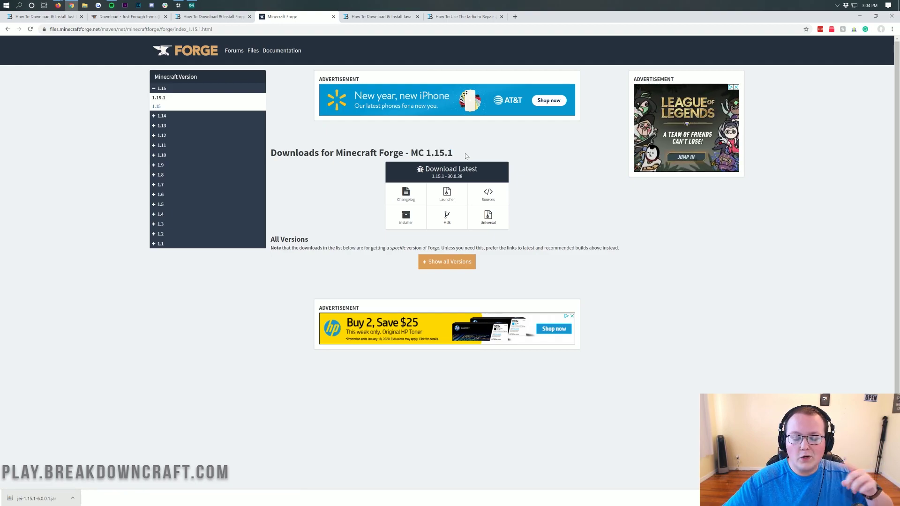
Download the Forge installer for Minecraft 1.15.1, skipping the advertisement page, and keep the downloaded file
left_click(409, 222)
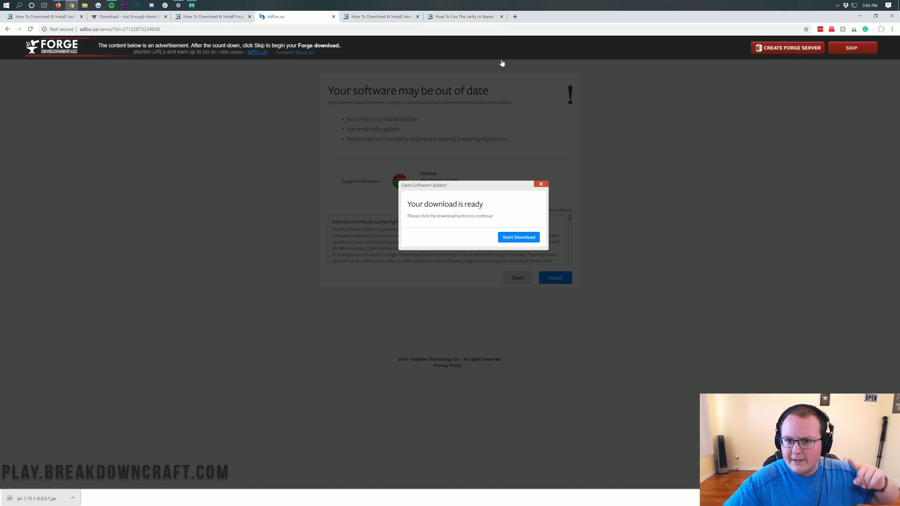
left_click(860, 50)
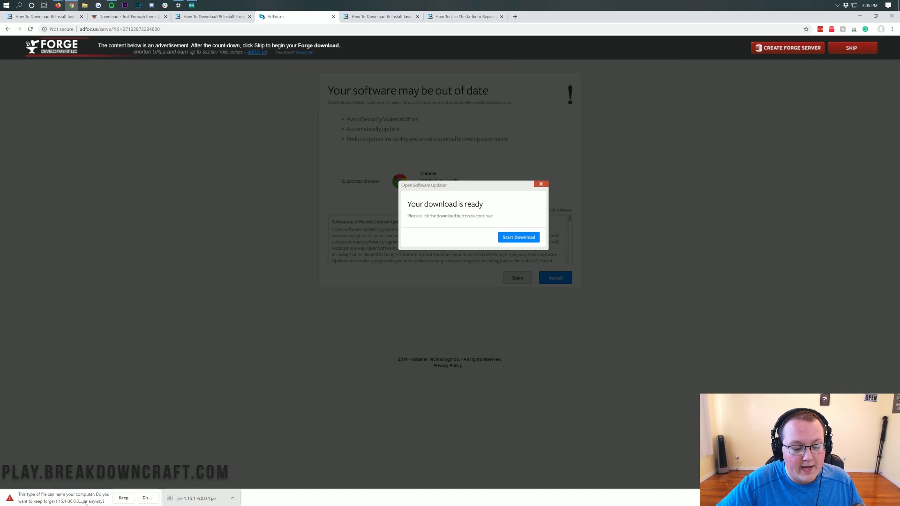
left_click(123, 498)
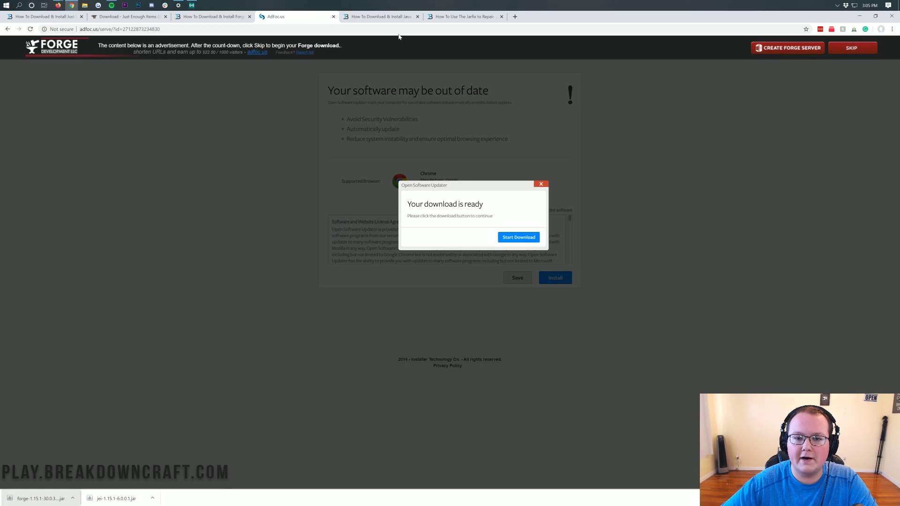
Go to the desktop and place the Forge installer and the JEI jar file side by side in open space
left_click(382, 17)
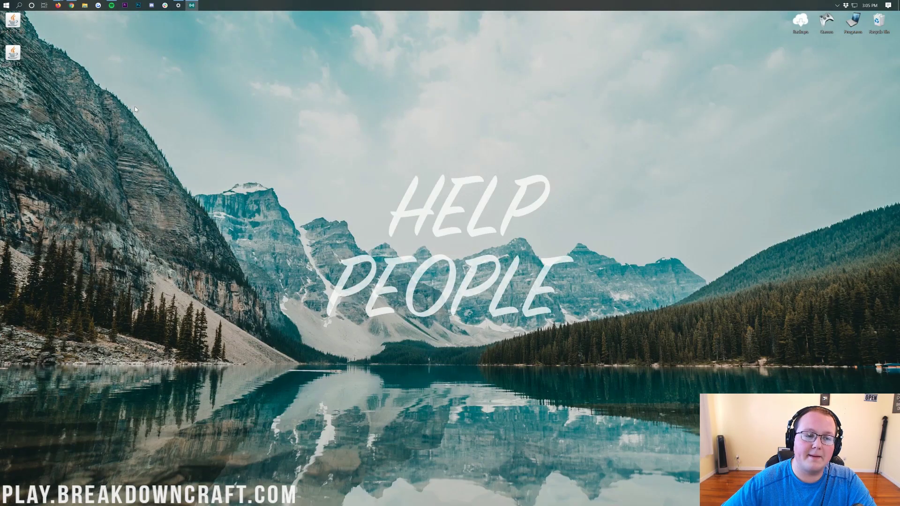
left_click_drag(12, 53, 277, 123)
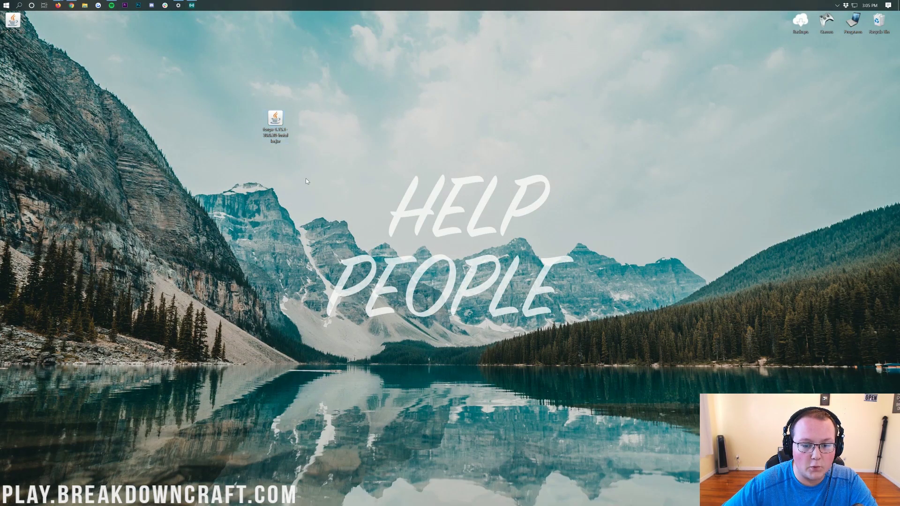
left_click_drag(13, 21, 329, 121)
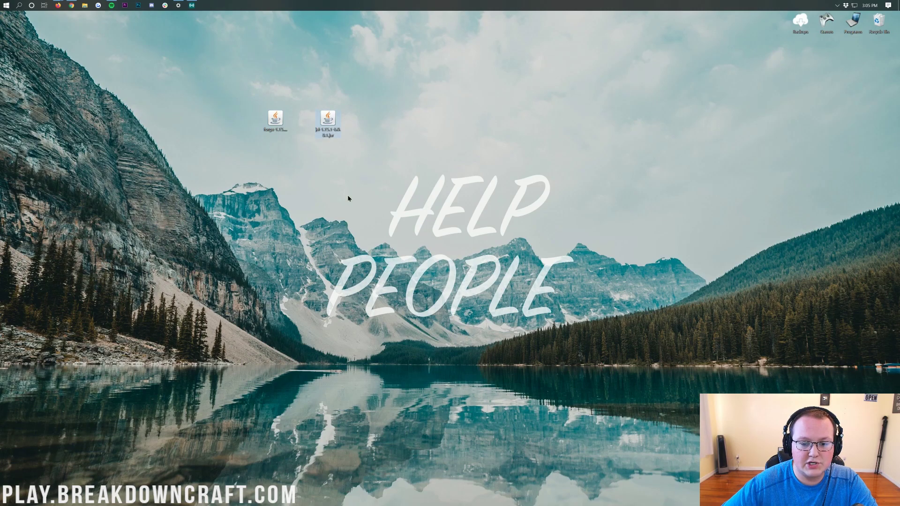
Search Windows for "downloads", look into the Downloads folder and close it again
left_click(2, 4)
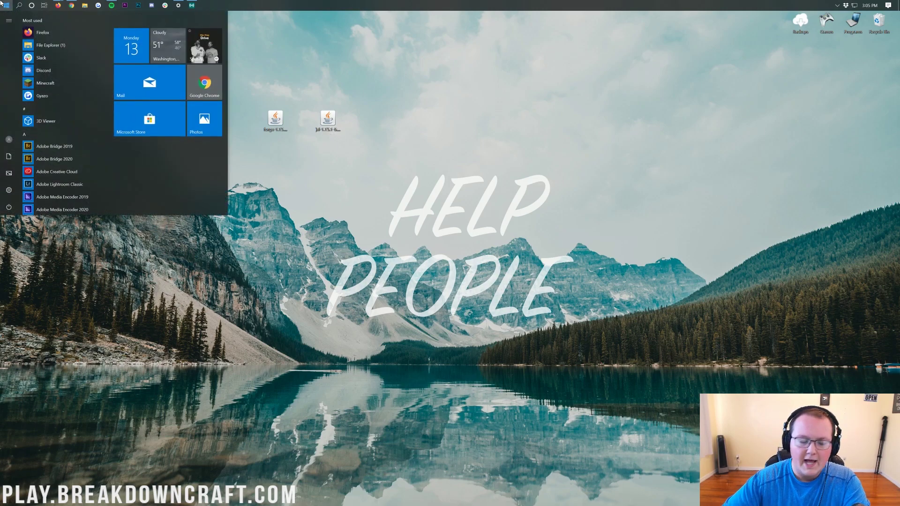
type("downloads")
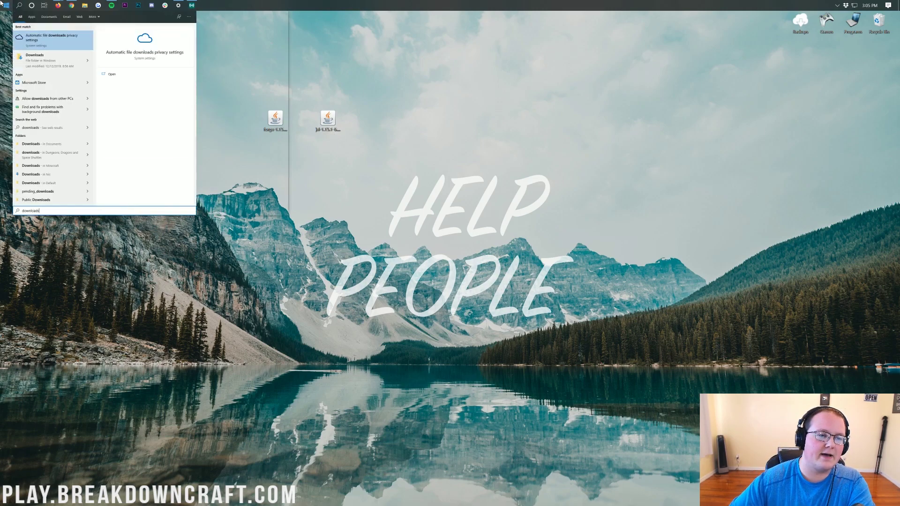
left_click(42, 68)
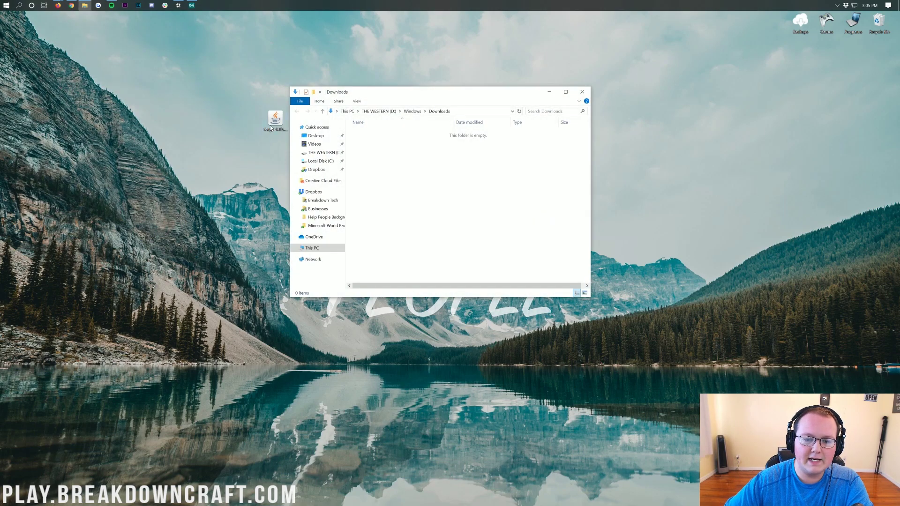
left_click_drag(274, 120, 277, 132)
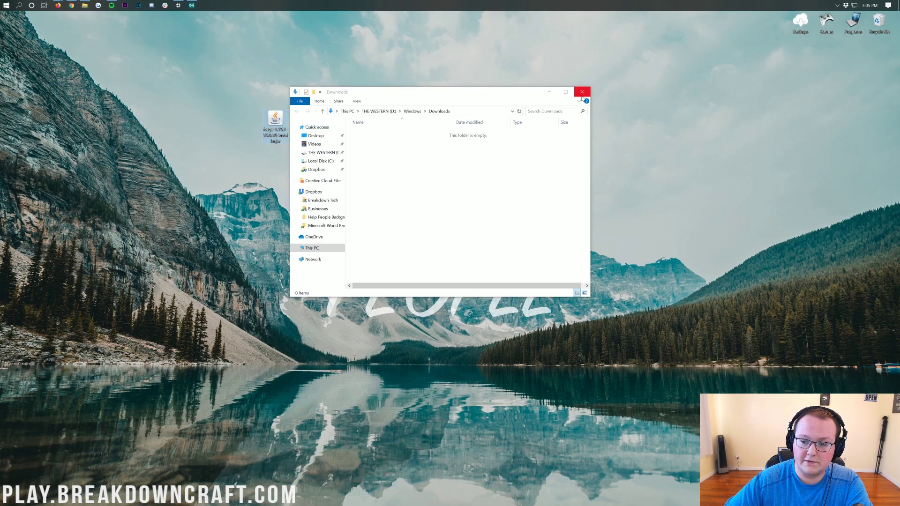
left_click(582, 96)
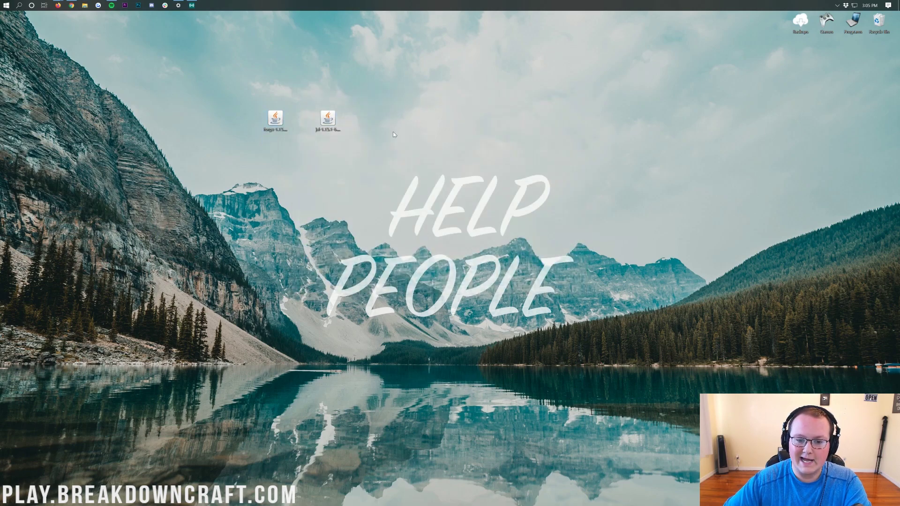
left_click_drag(382, 129, 243, 120)
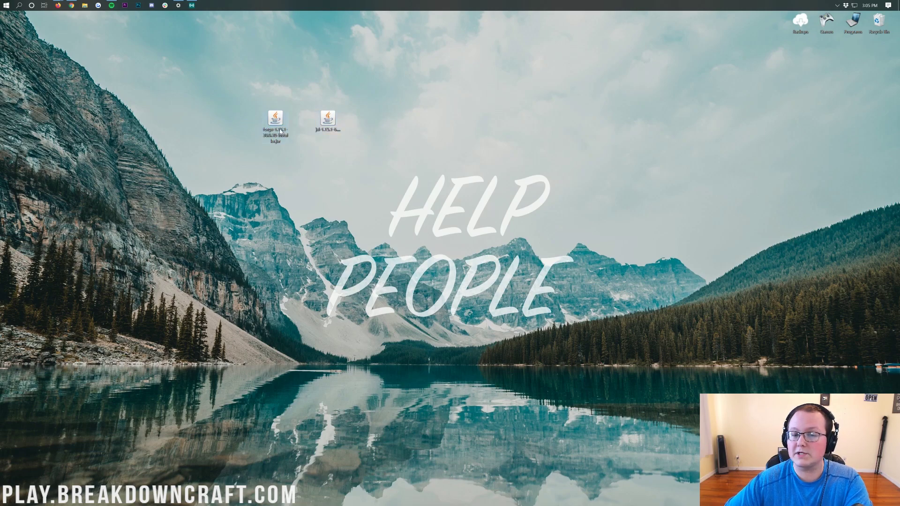
right_click(277, 118)
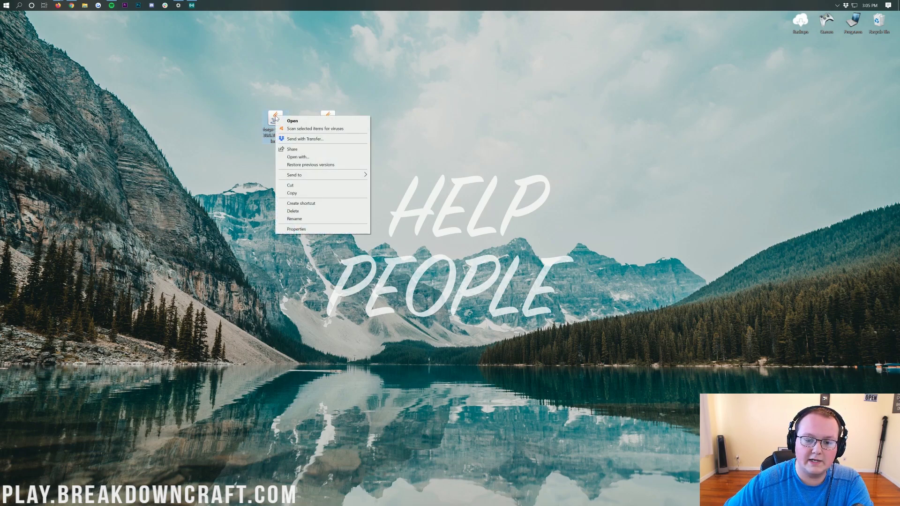
left_click(299, 156)
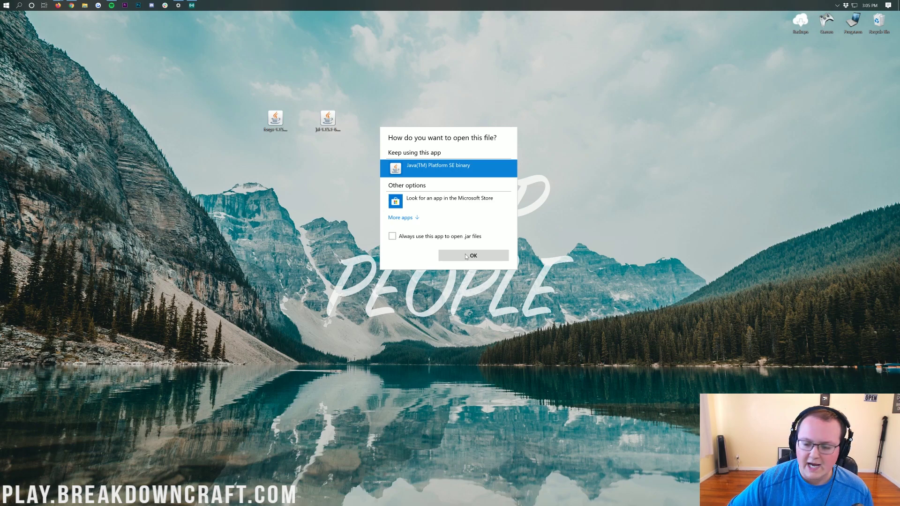
key("Return")
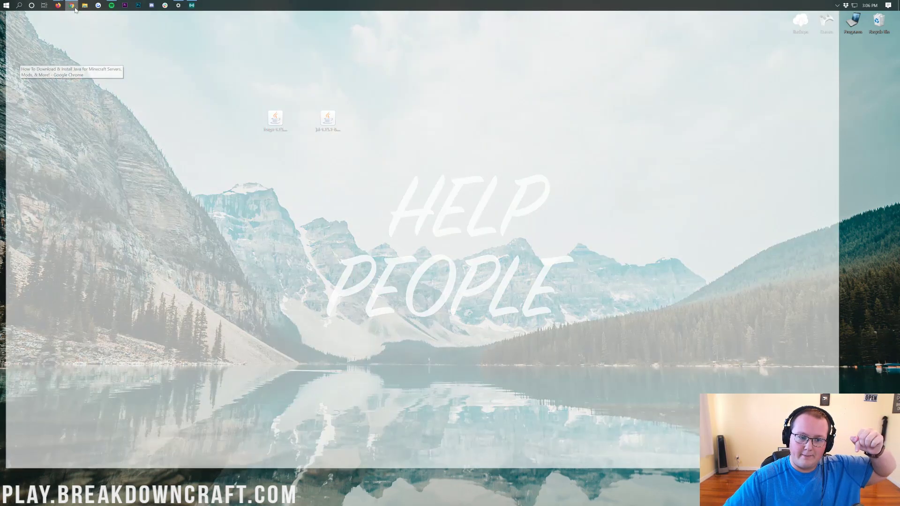
Switch to Chrome and look through the Java installation article, including its download link and its installation steps
left_click(74, 9)
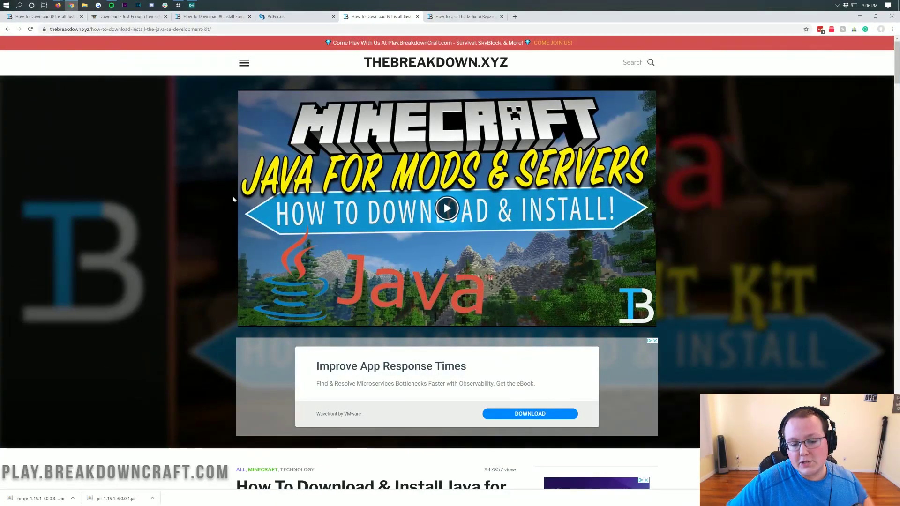
scroll(188, 204, "down", 7)
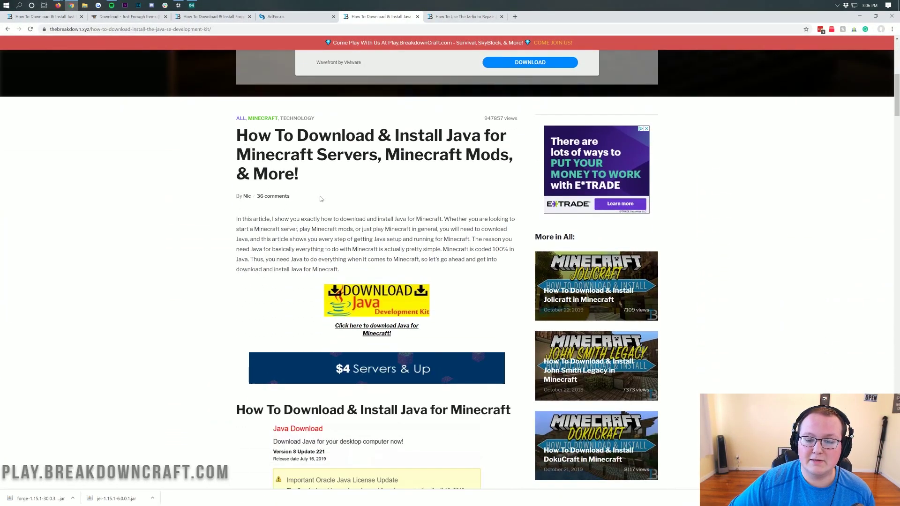
left_click_drag(452, 136, 348, 171)
left_click(378, 195)
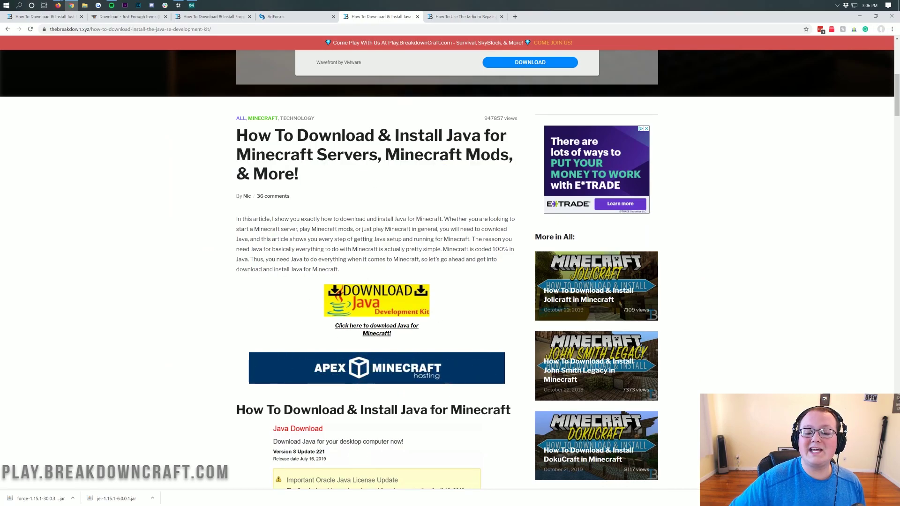
scroll(378, 195, "down", 3)
scroll(378, 195, "up", 3)
scroll(377, 195, "down", 1)
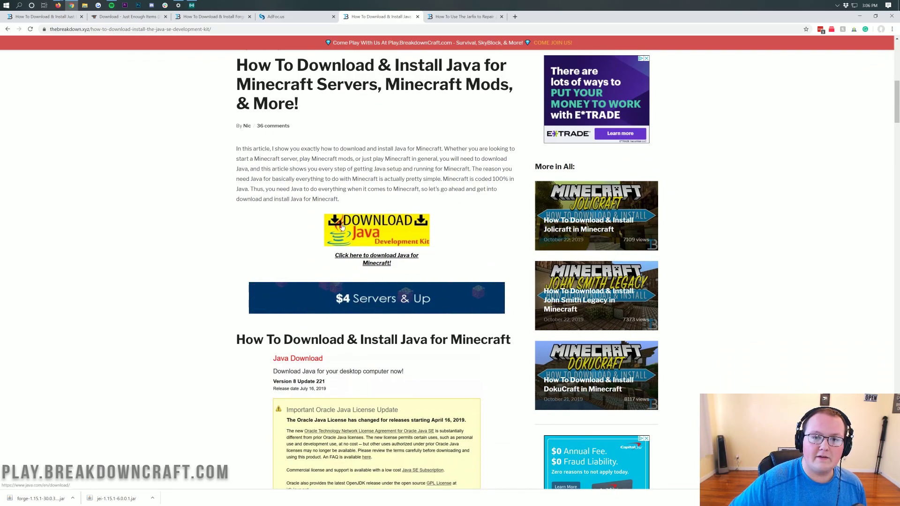
scroll(261, 207, "down", 7)
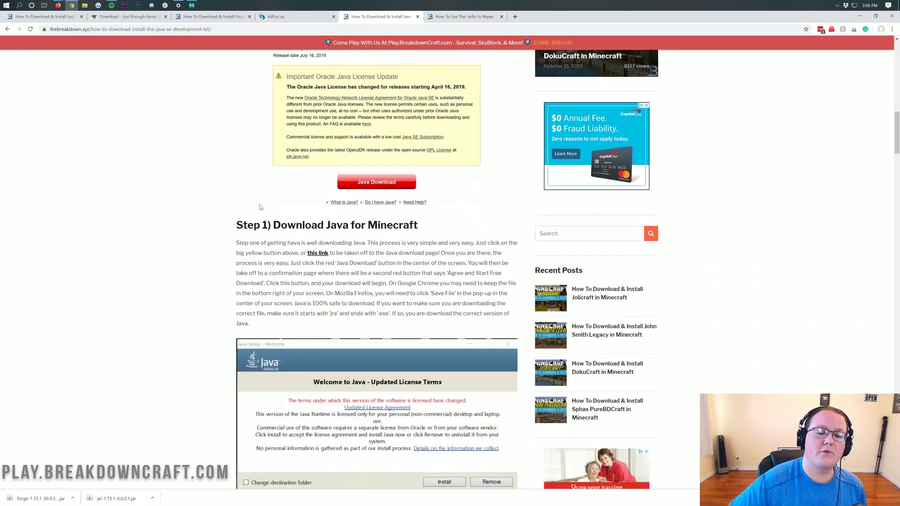
scroll(261, 208, "down", 10)
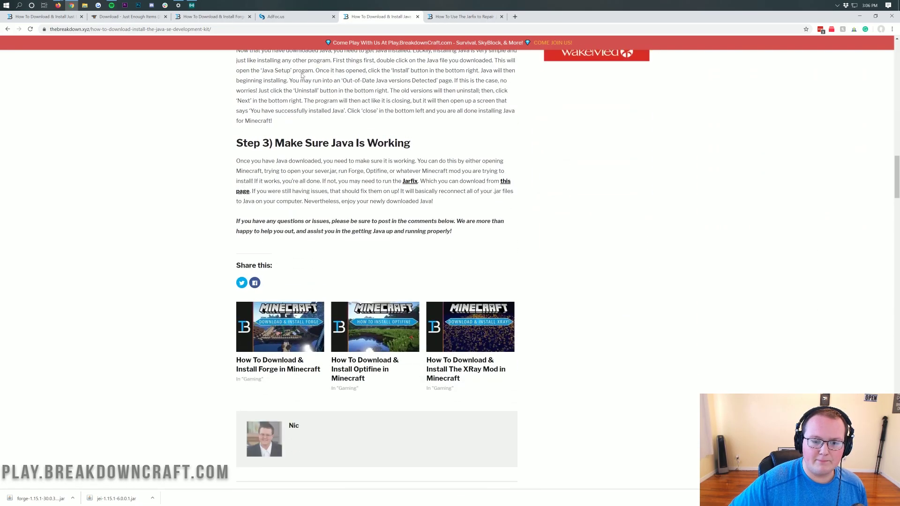
scroll(302, 75, "up", 18)
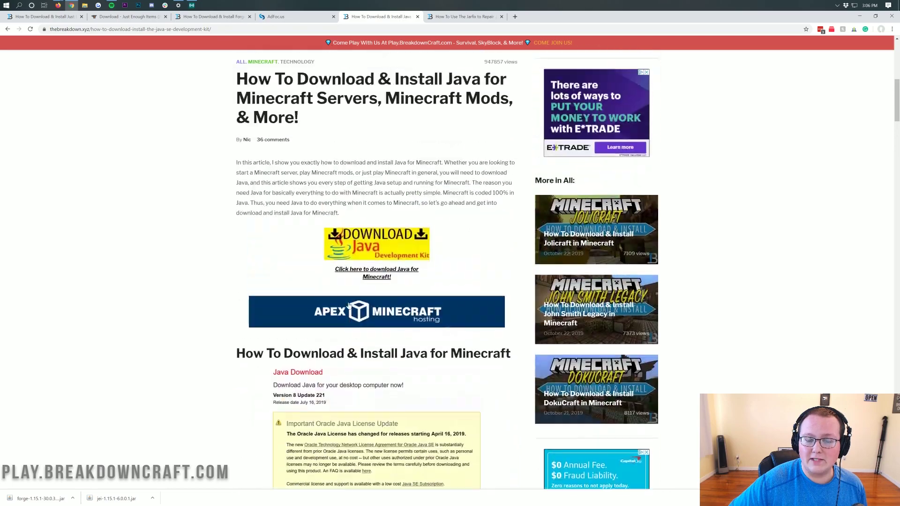
scroll(348, 304, "up", 9)
scroll(425, 278, "down", 5)
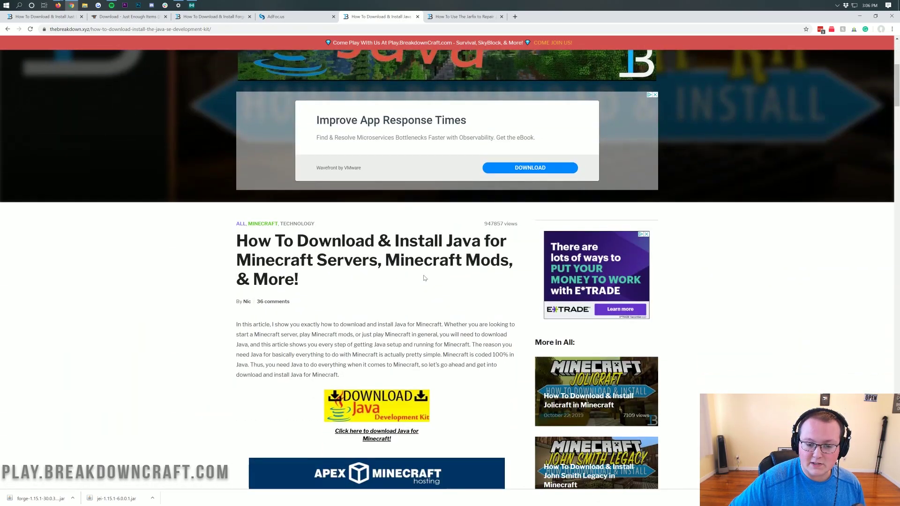
scroll(424, 278, "down", 7)
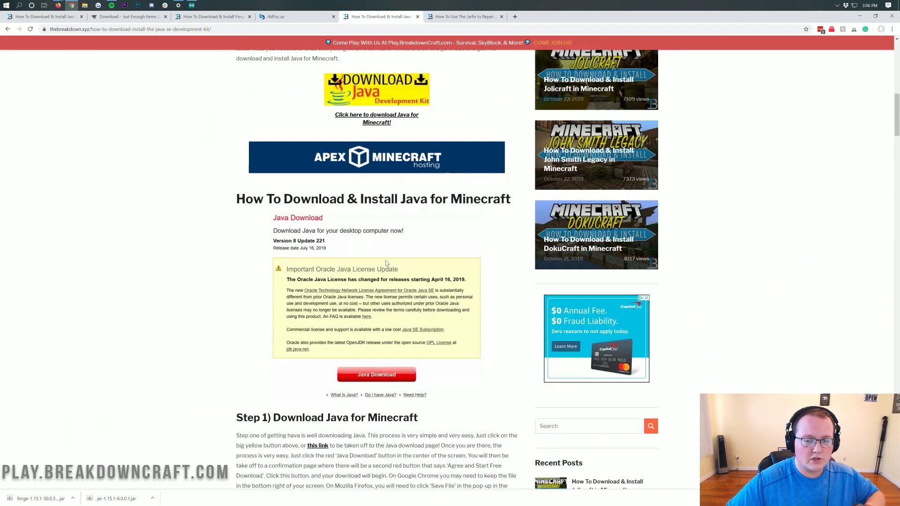
scroll(386, 263, "up", 5)
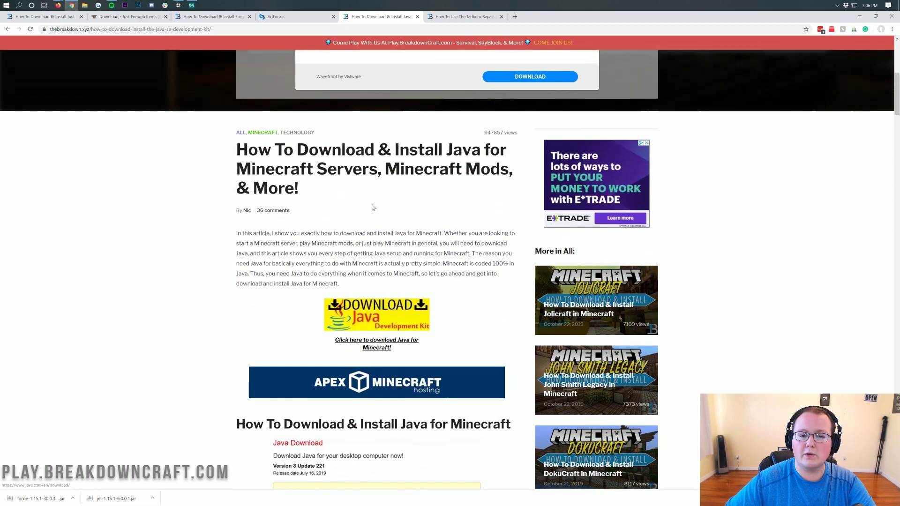
scroll(373, 208, "up", 6)
Open the article on repairing .jar files with the Jarfix and look through its download link and steps
left_click(462, 16)
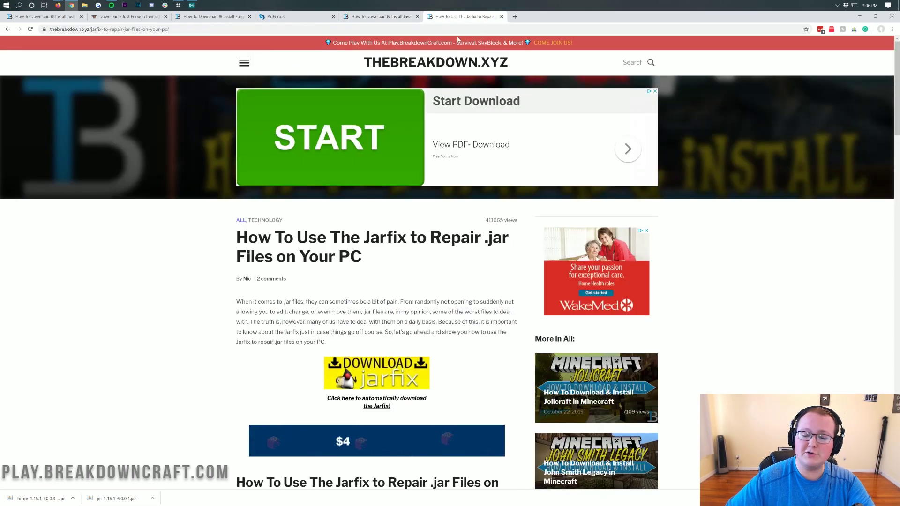
scroll(425, 236, "down", 5)
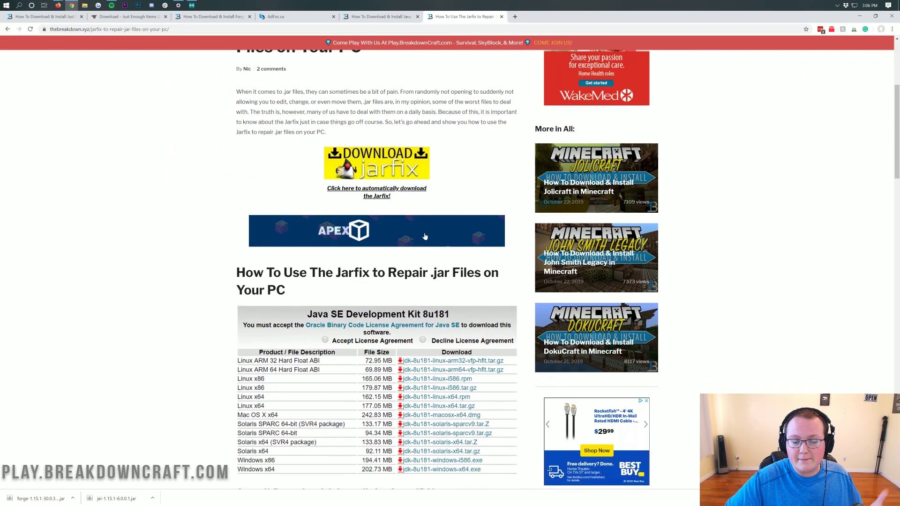
scroll(425, 236, "down", 8)
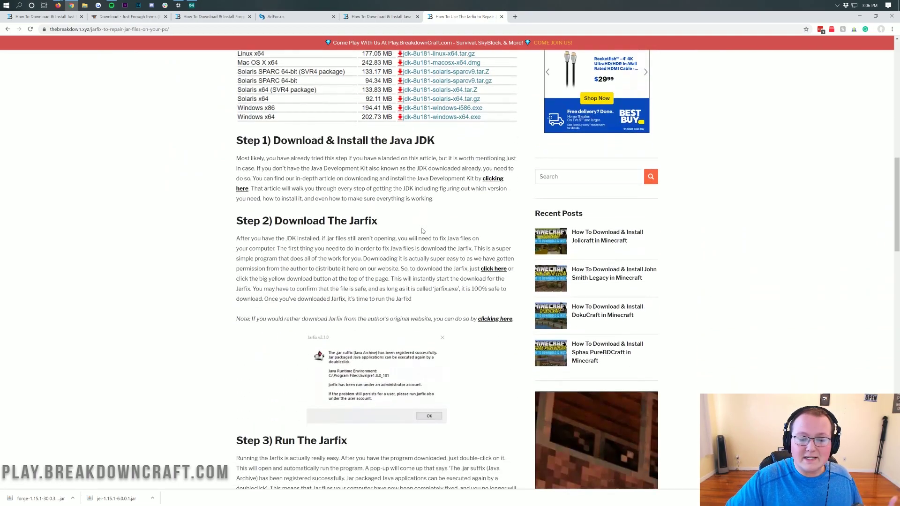
scroll(422, 230, "up", 13)
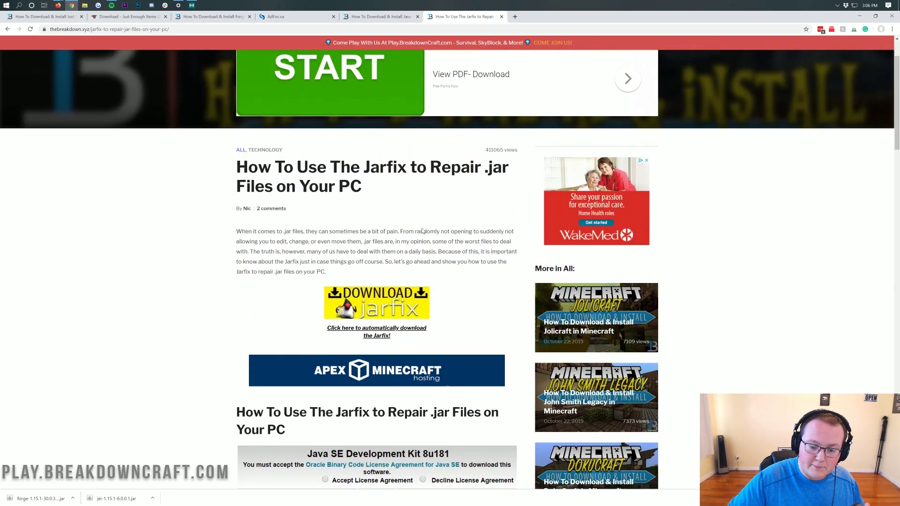
scroll(422, 231, "up", 2)
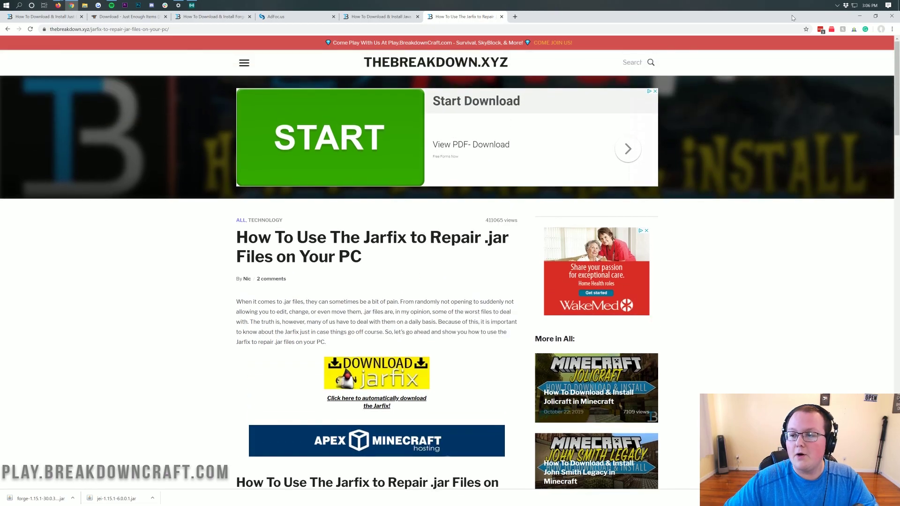
Return to the desktop, open the Forge installer with Java(TM) Platform SE binary and install the Forge client in the .minecraft folder
left_click(861, 16)
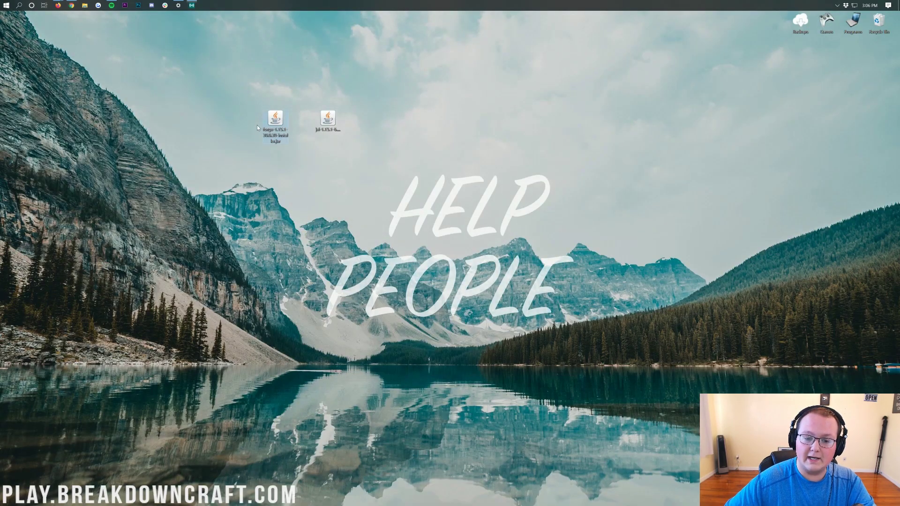
right_click(273, 114)
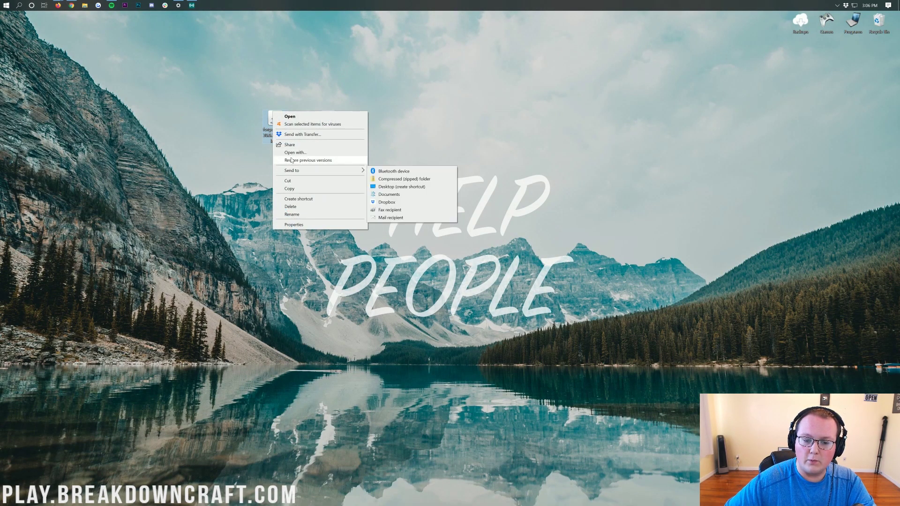
left_click(291, 154)
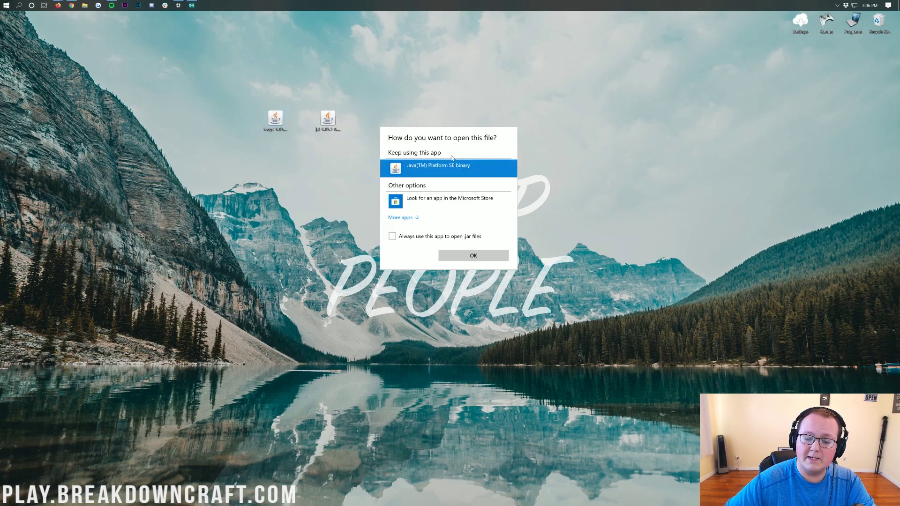
left_click(496, 257)
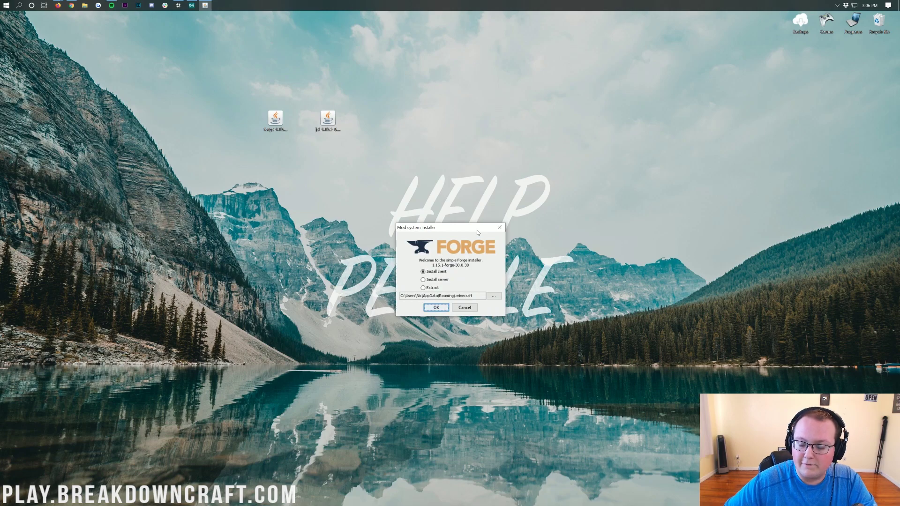
left_click(436, 307)
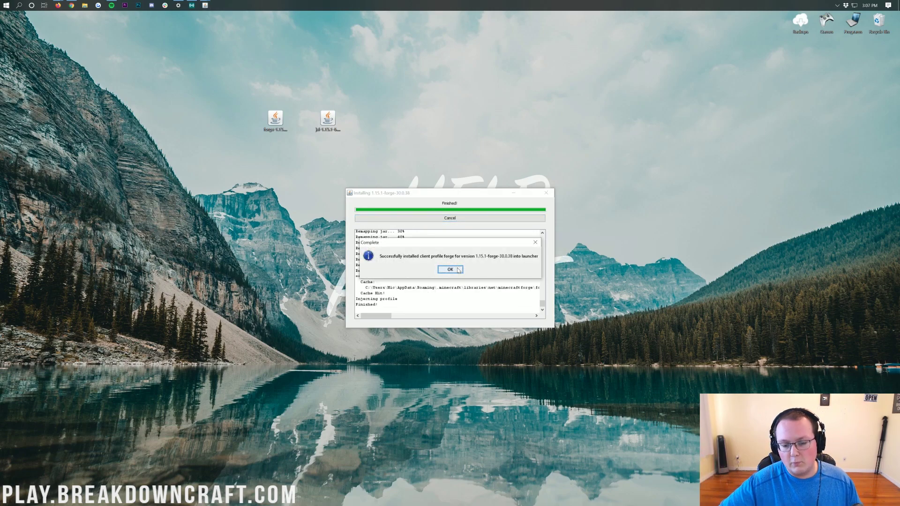
Acknowledge the completed Forge installation, search Windows for "mine" and open the Minecraft Launcher
left_click(450, 269)
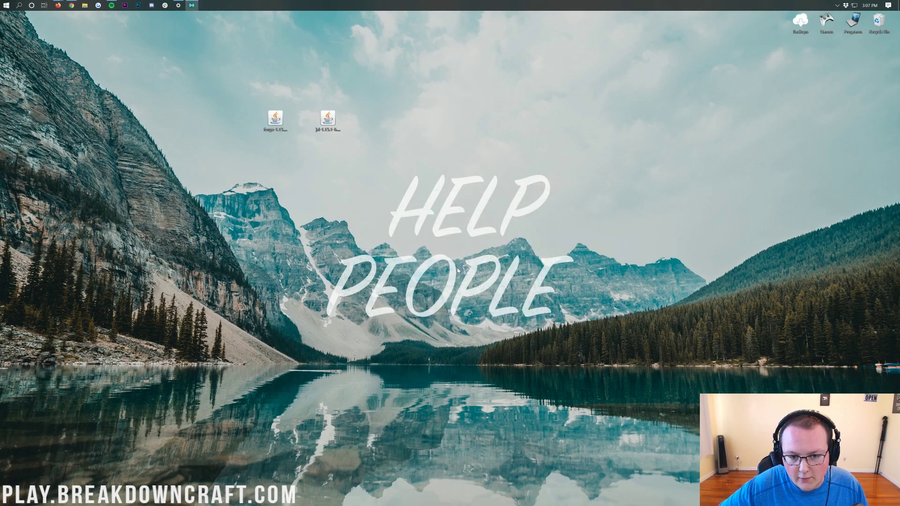
left_click(334, 122)
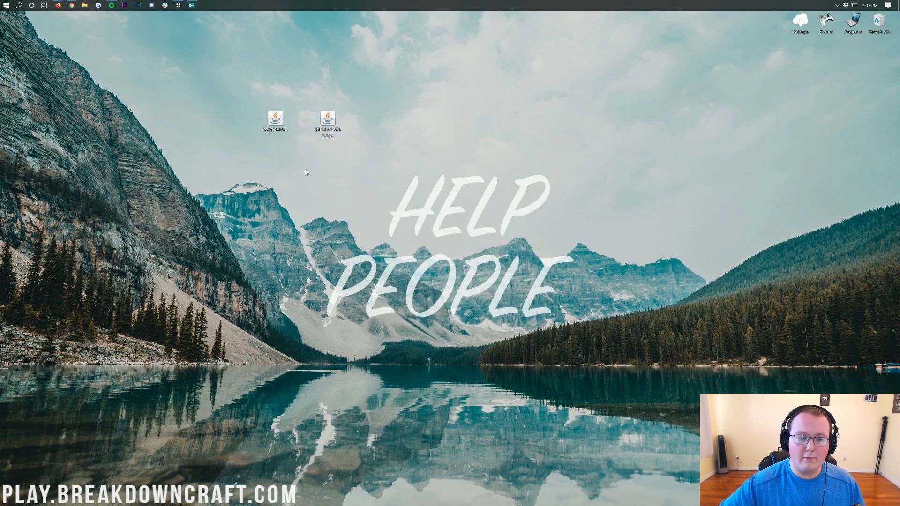
left_click(3, 4)
type("mine")
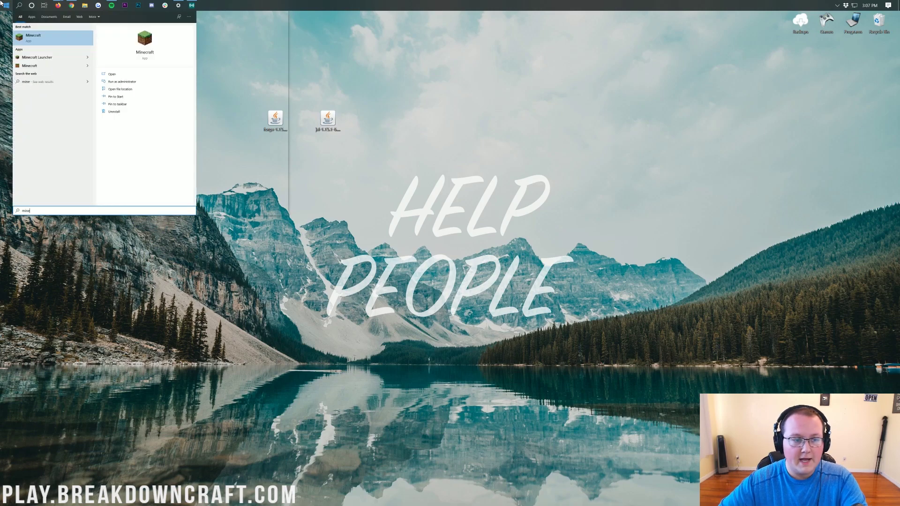
left_click(144, 24)
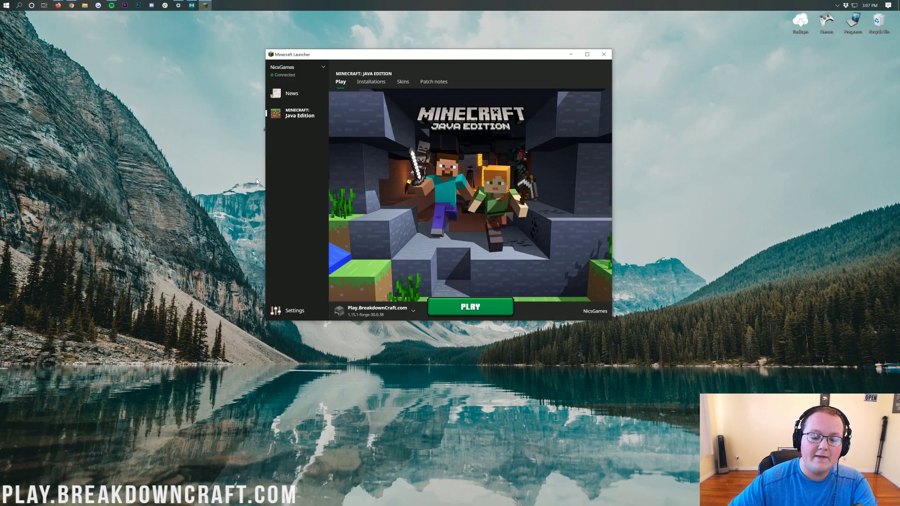
Delete the existing Play.BreakdownCraft.com installation from the launcher's list of installations
left_click(375, 83)
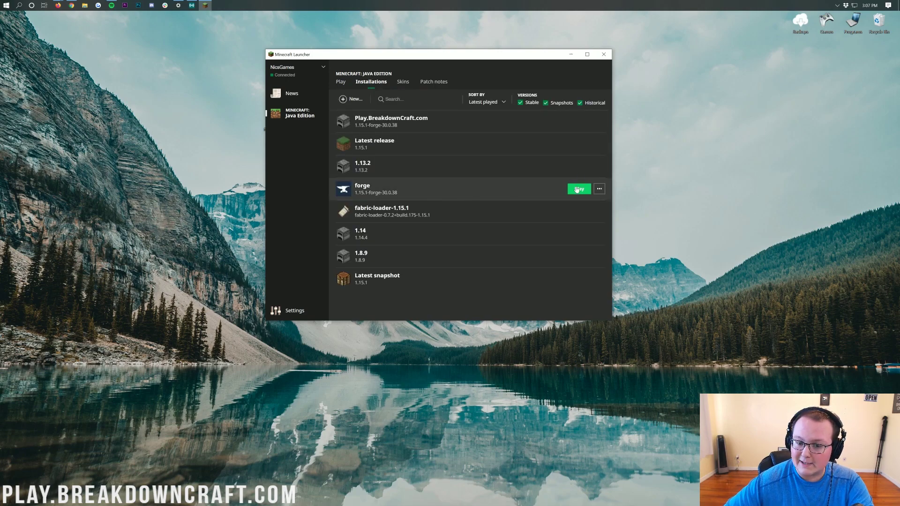
left_click(599, 121)
left_click(592, 159)
left_click(462, 210)
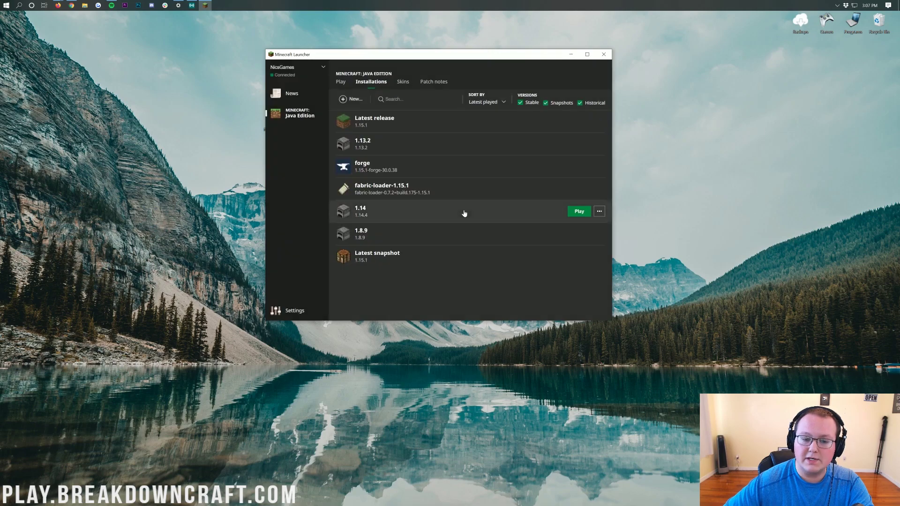
Start a new installation named Play.BreakdownCraft.com and set its version to release 1.15.1-forge-30.0.38
left_click(350, 100)
left_click(439, 129)
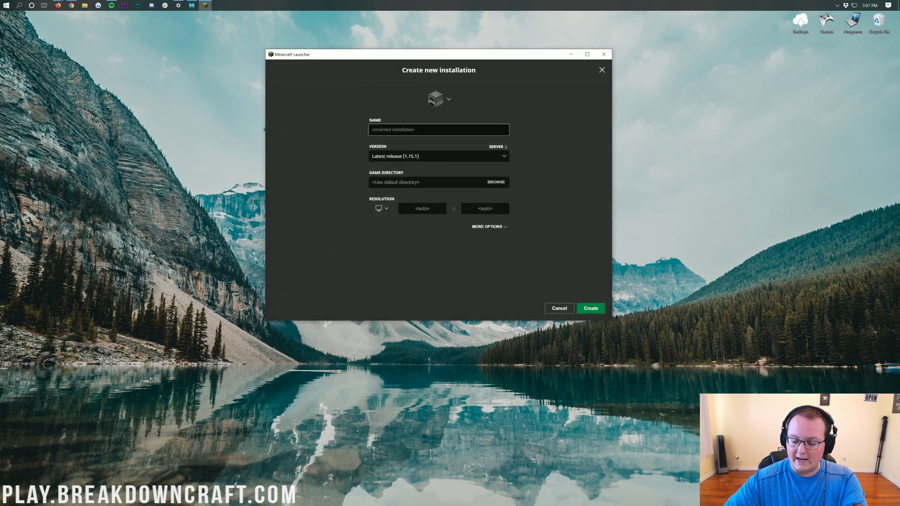
type("Play.BreakdownCraft.com")
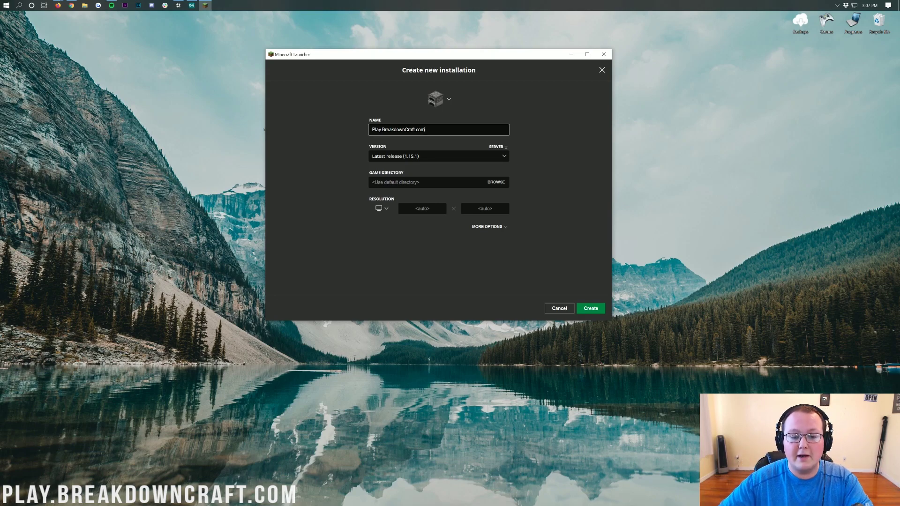
key("ctrl+a")
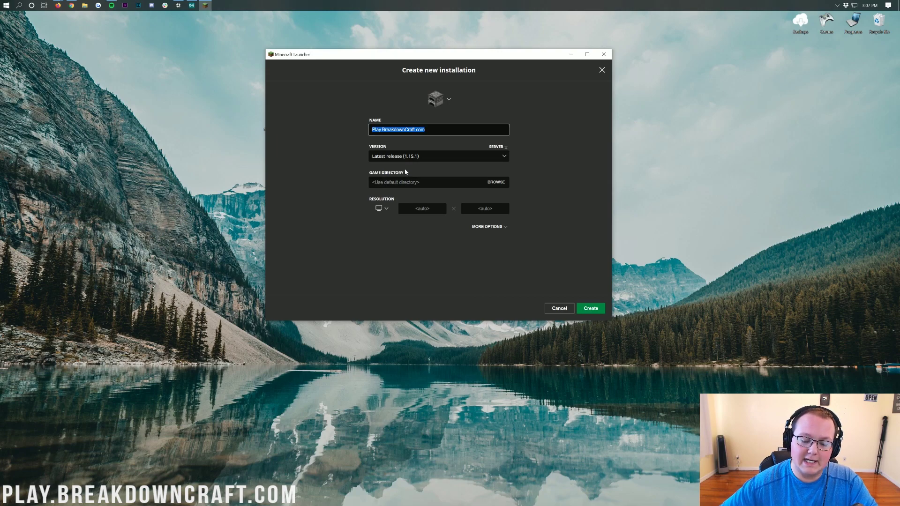
left_click(412, 158)
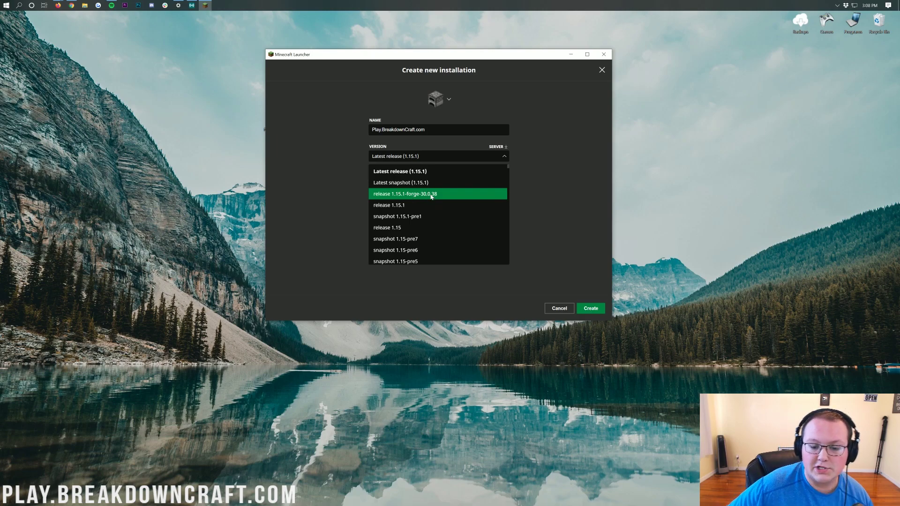
scroll(431, 197, "down", 5)
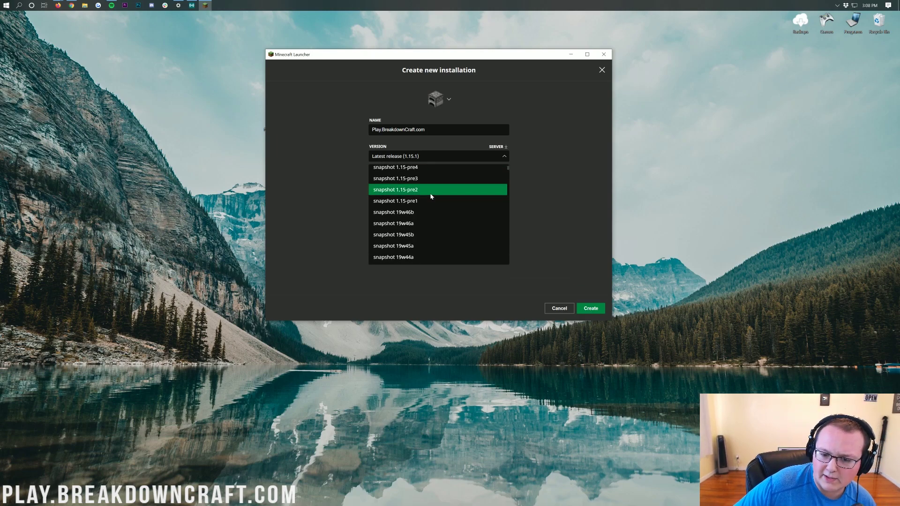
scroll(431, 196, "up", 5)
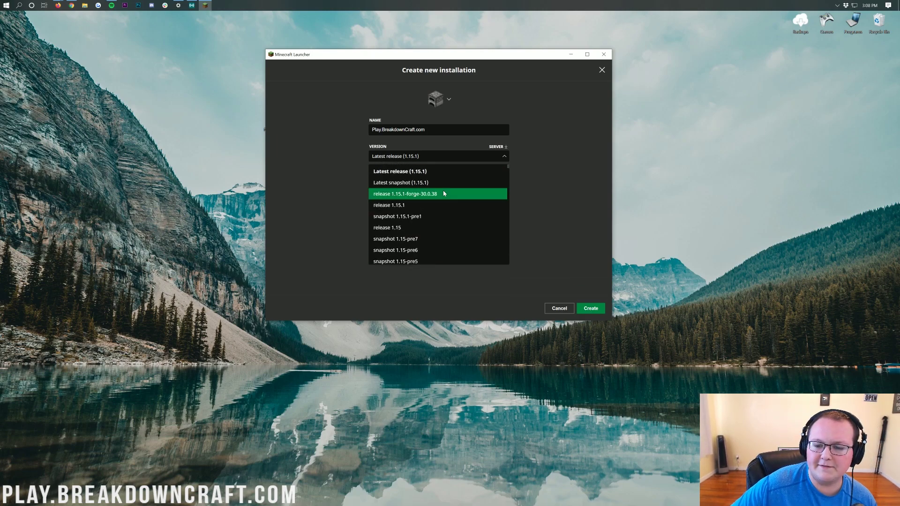
left_click(415, 194)
Set the new installation's resolution to 1920x1080 and create it
left_click(380, 209)
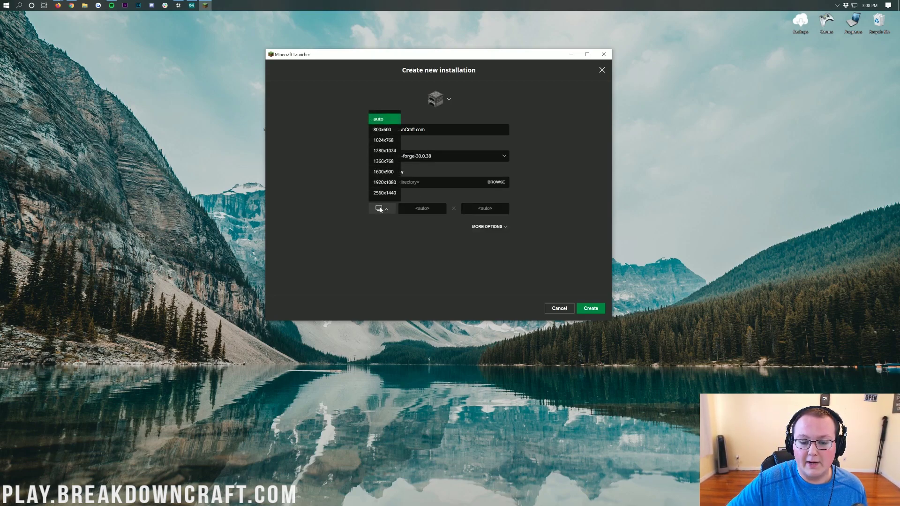
left_click(384, 183)
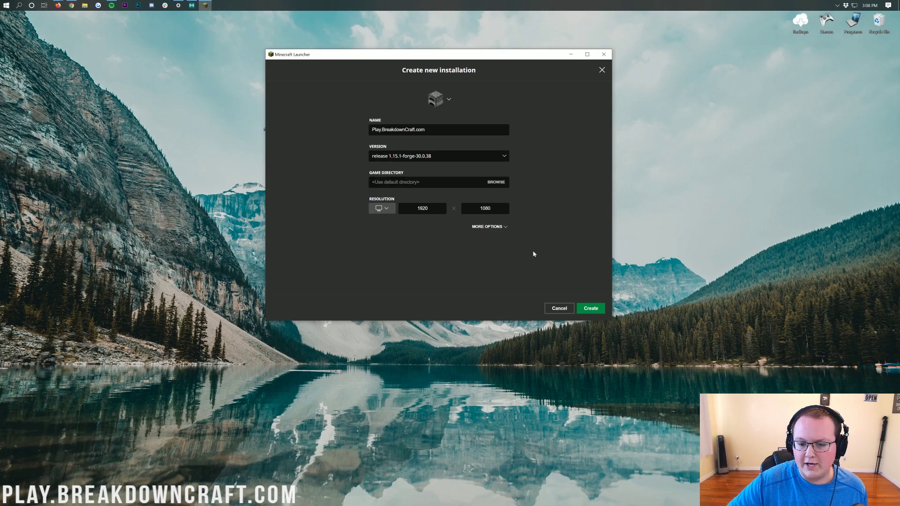
left_click(590, 310)
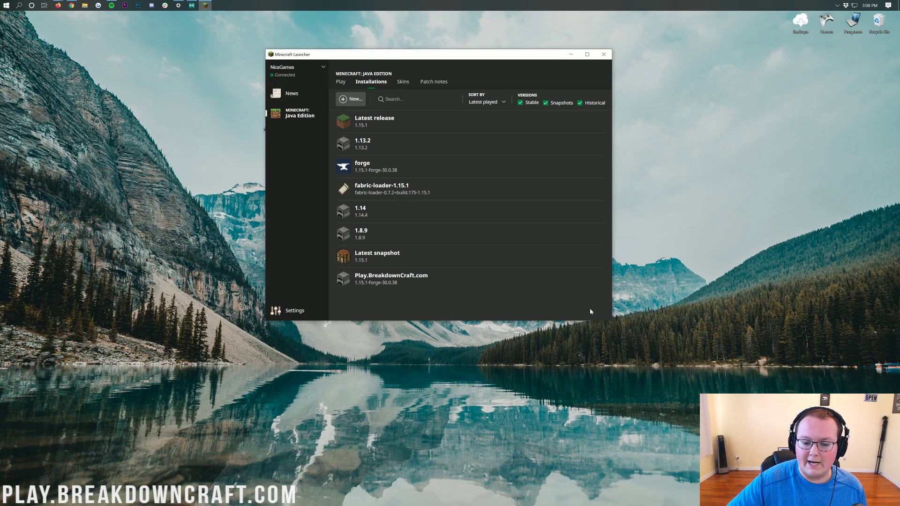
Launch the Play.BreakdownCraft.com installation and move the Forge and JEI files on the desktop clear of the game window
mouse_move(411, 285)
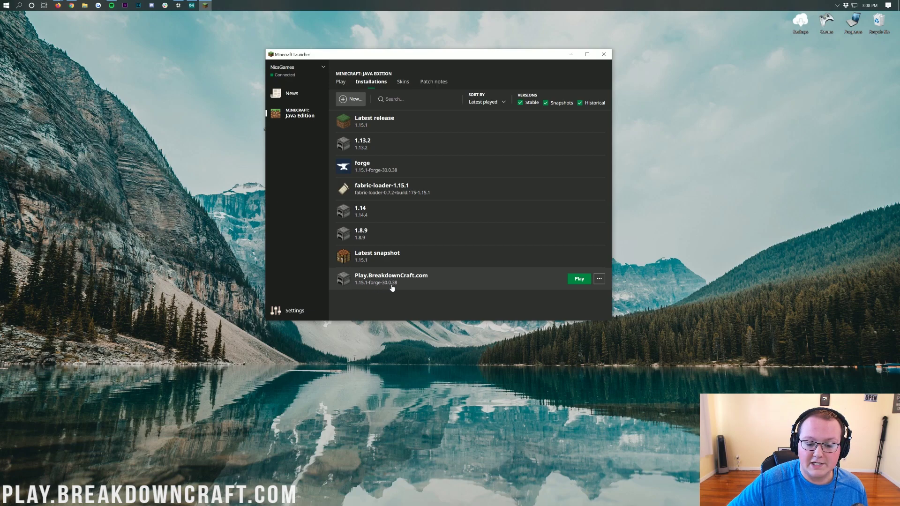
left_click(579, 279)
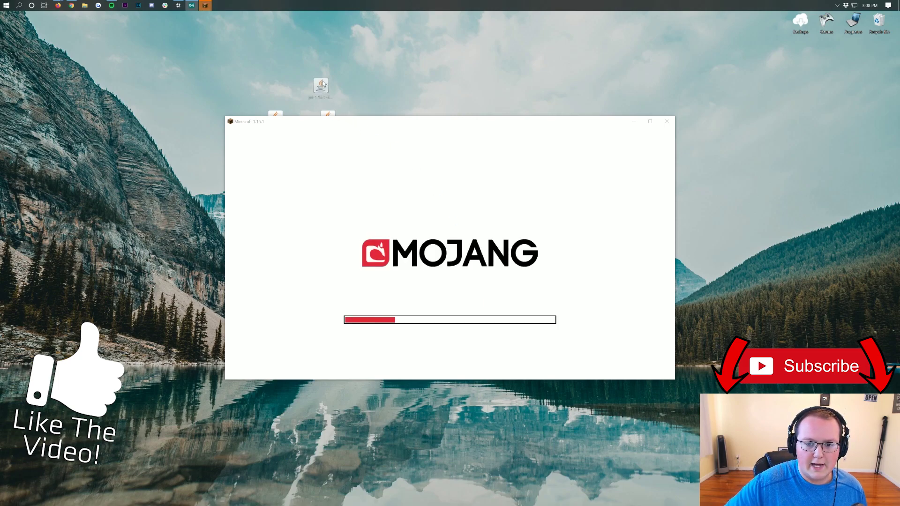
left_click_drag(273, 117, 274, 112)
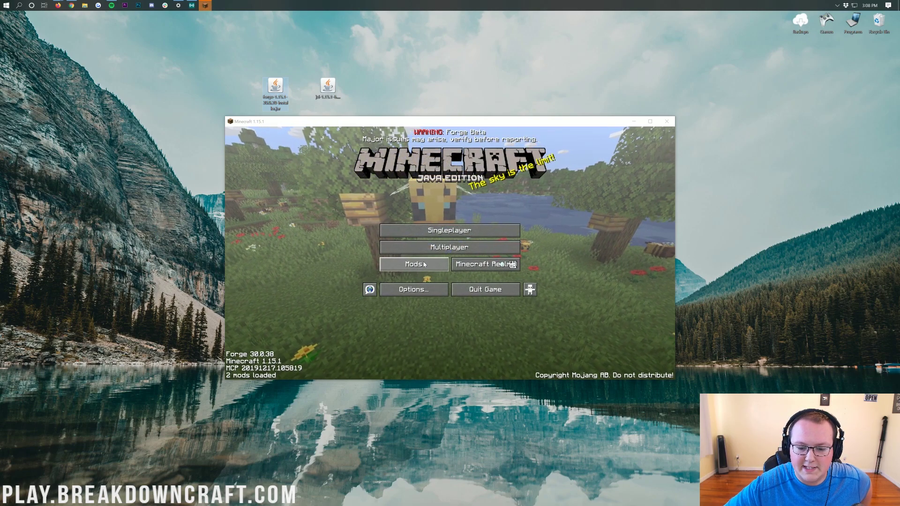
Open the mods folder from Minecraft's mod list and copy jei-1.15.1-6.0.0.1.jar from the desktop into it
left_click(415, 267)
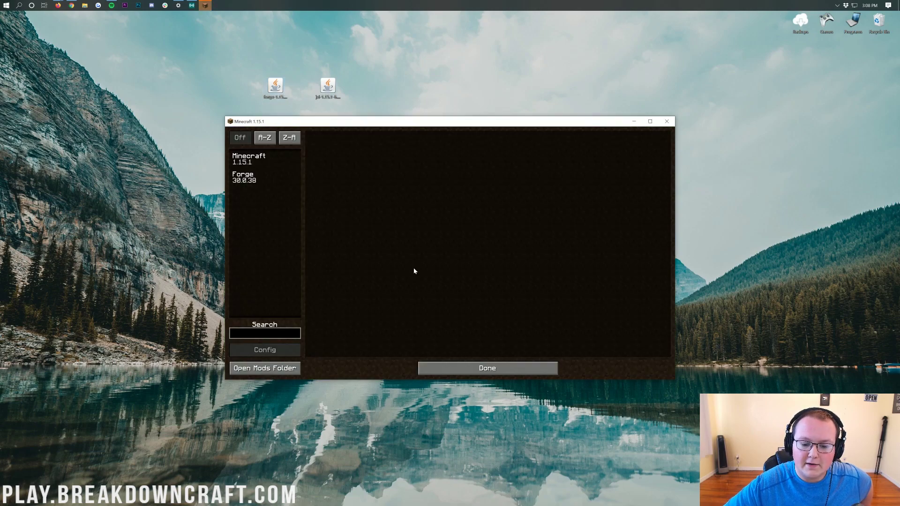
left_click(244, 369)
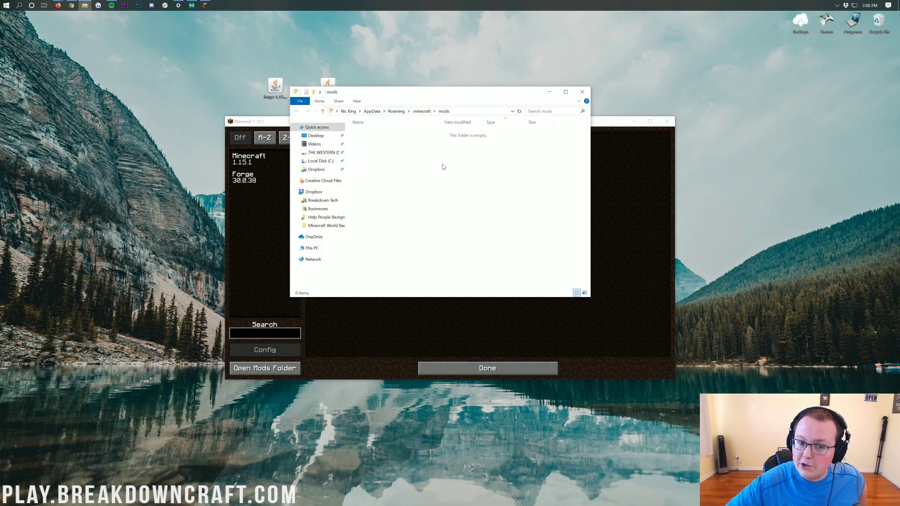
left_click_drag(431, 106, 431, 115)
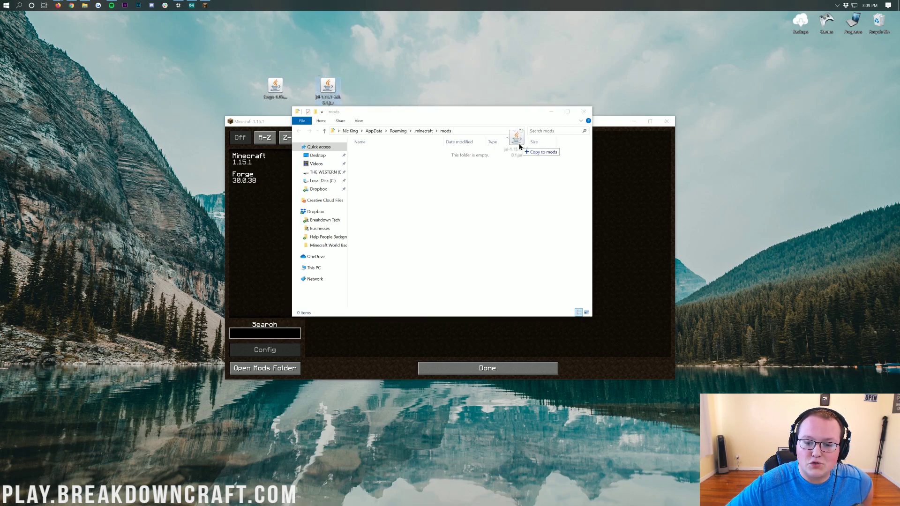
key("ctrl+v")
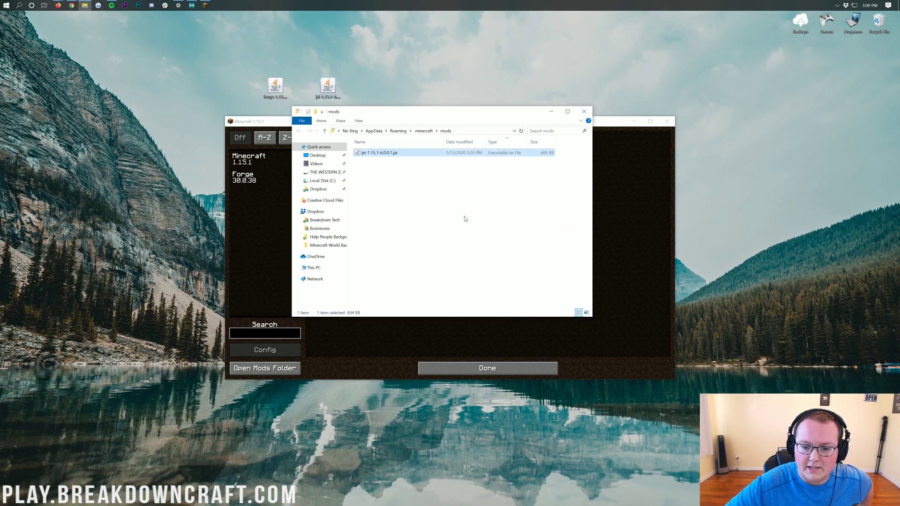
Leave the mod list for Minecraft's title screen and close the game
left_click(610, 237)
left_click(486, 368)
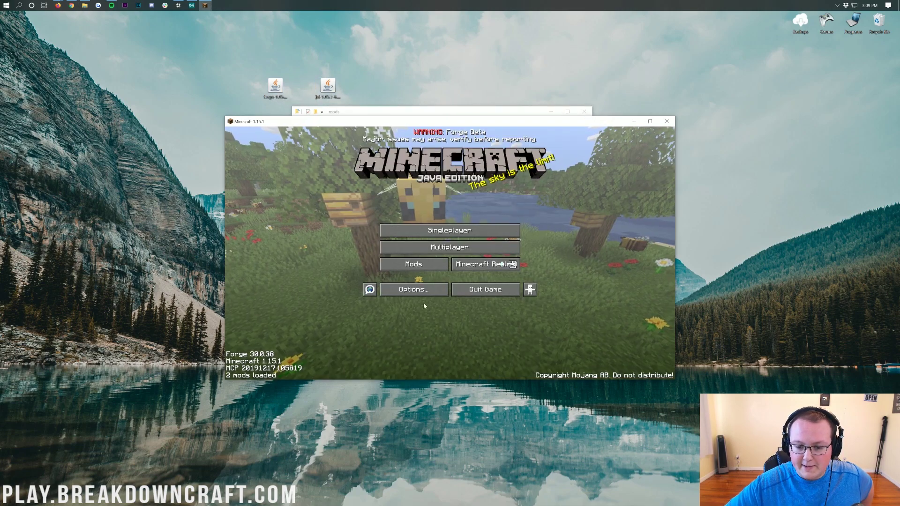
left_click(412, 265)
left_click(531, 373)
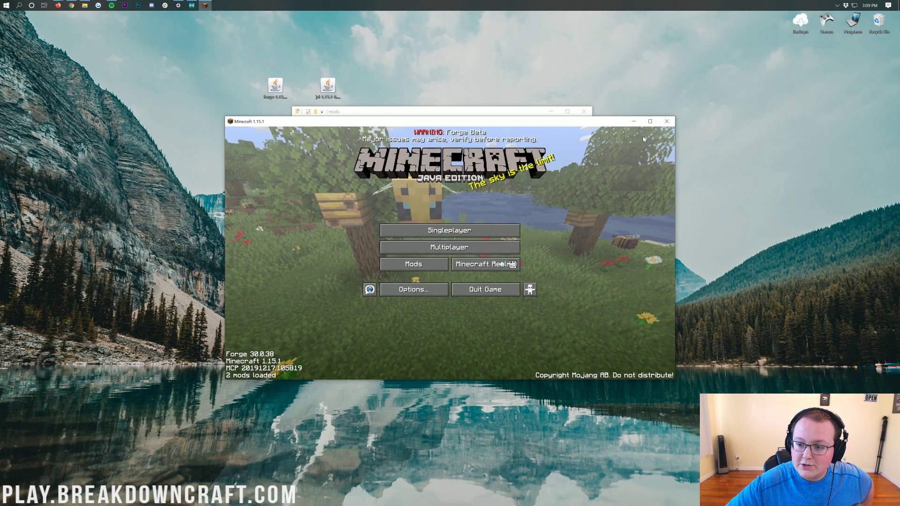
left_click(665, 122)
Search Windows for "minecraft", reopen the launcher and start the Play.BreakdownCraft.com installation again
left_click(2, 6)
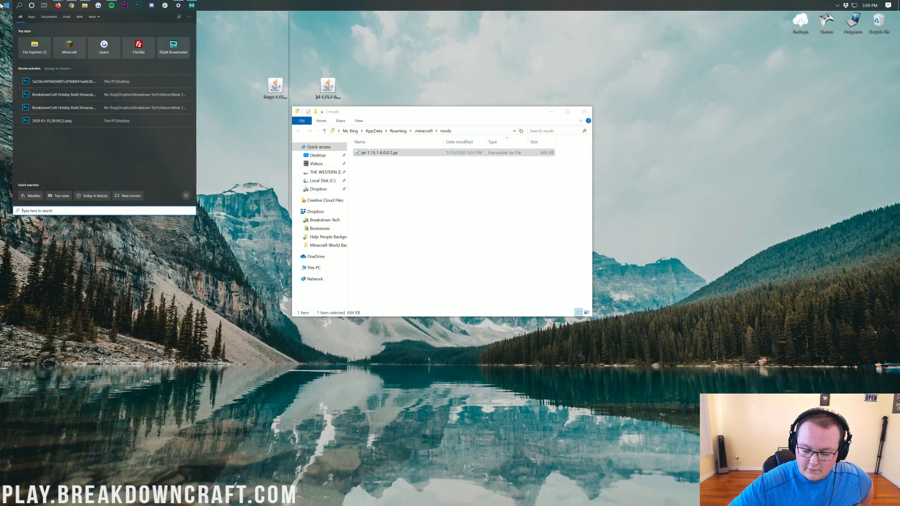
type("minecraft")
key("Return")
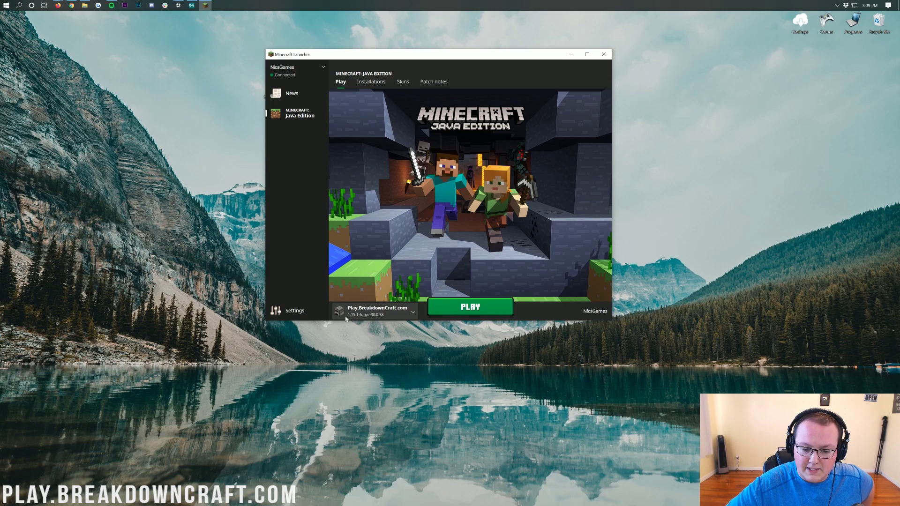
left_click(470, 307)
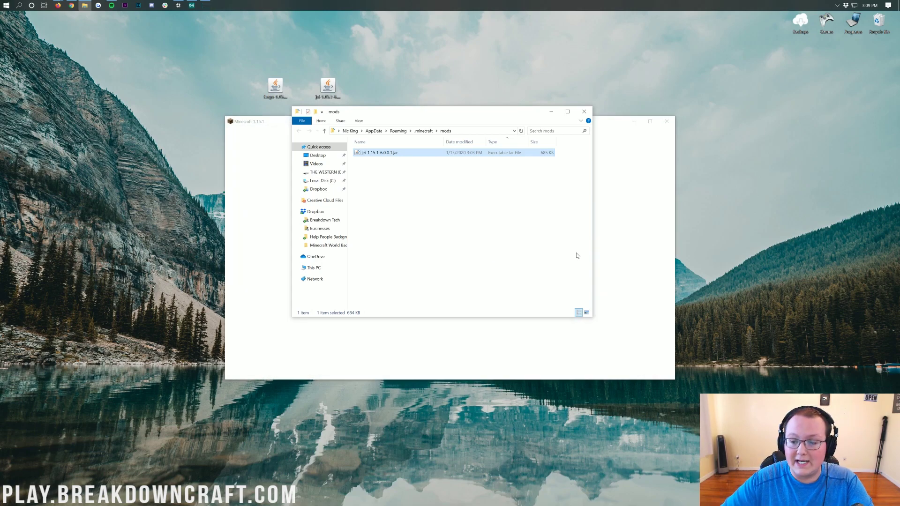
left_click(634, 253)
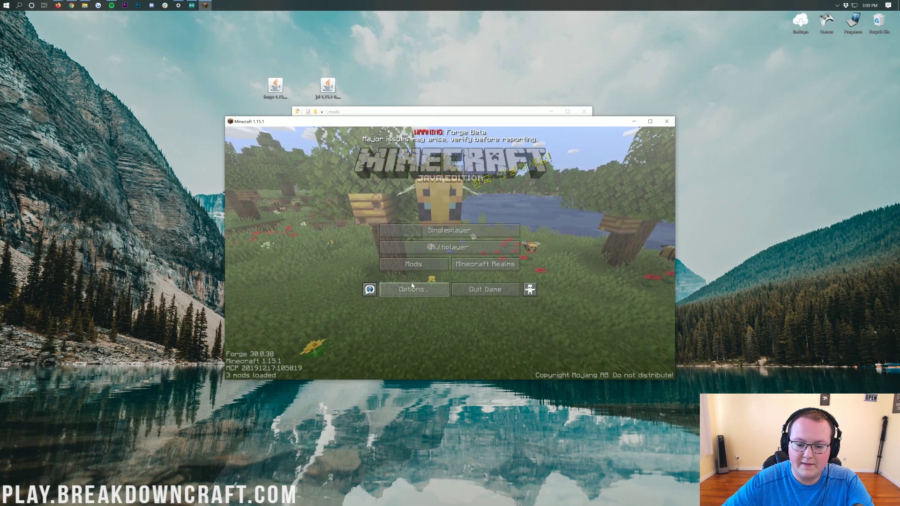
Check the Just Enough Items entry in Minecraft's mod list and return to the title screen
left_click(412, 263)
left_click(250, 200)
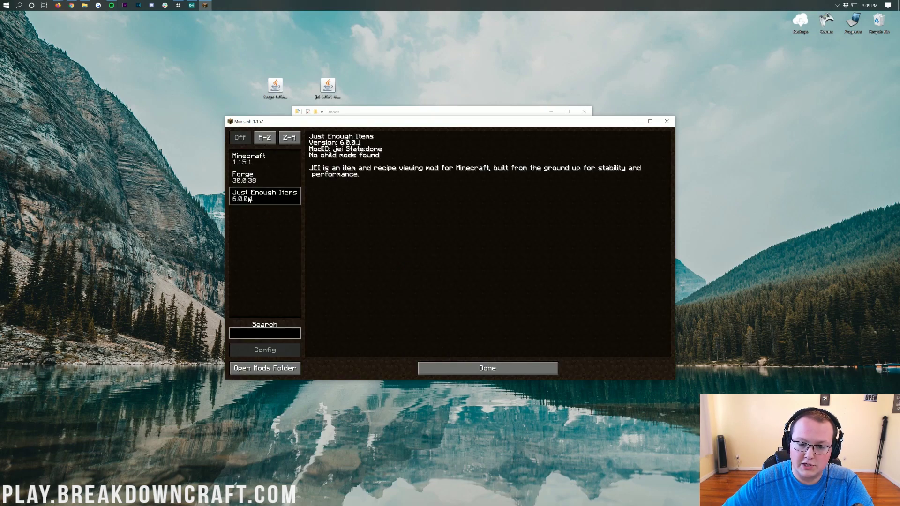
left_click(472, 368)
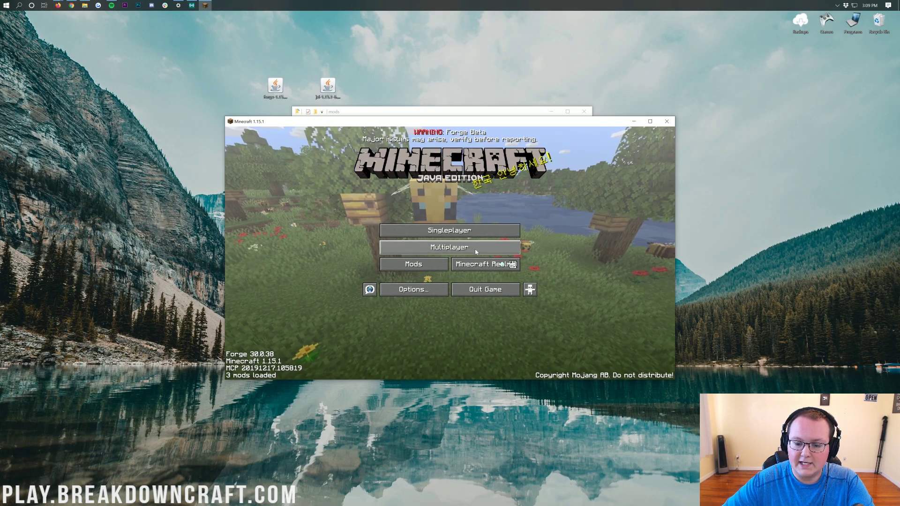
Join the listed multiplayer server and open the creative inventory
left_click(475, 249)
double_click(432, 163)
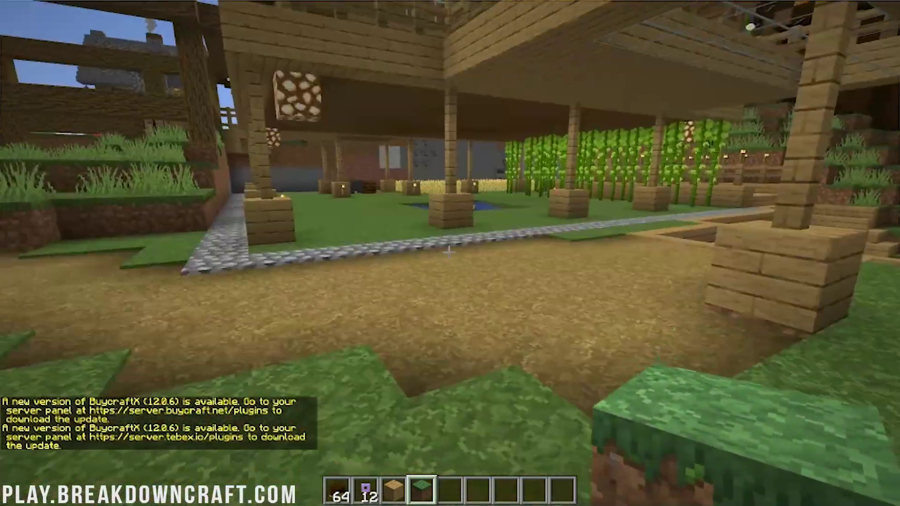
key("e")
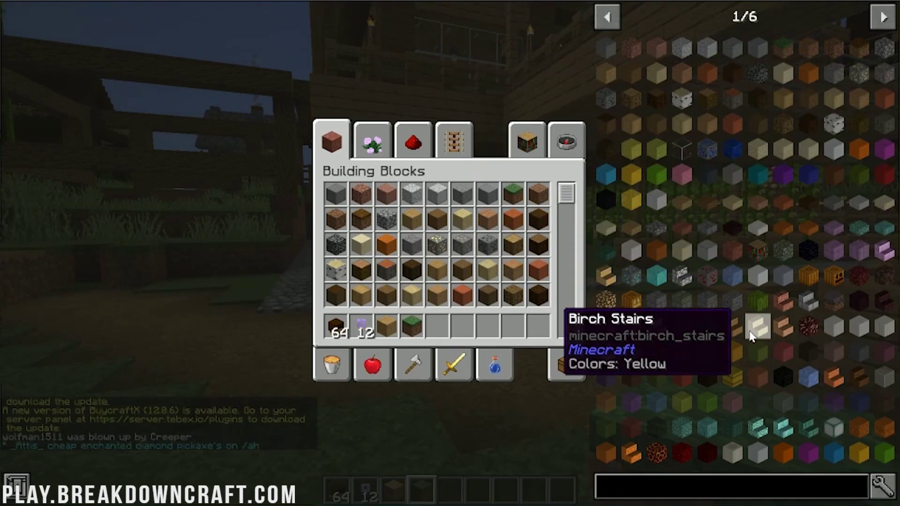
Page through the Just Enough Items item list beside the inventory
left_click(885, 18)
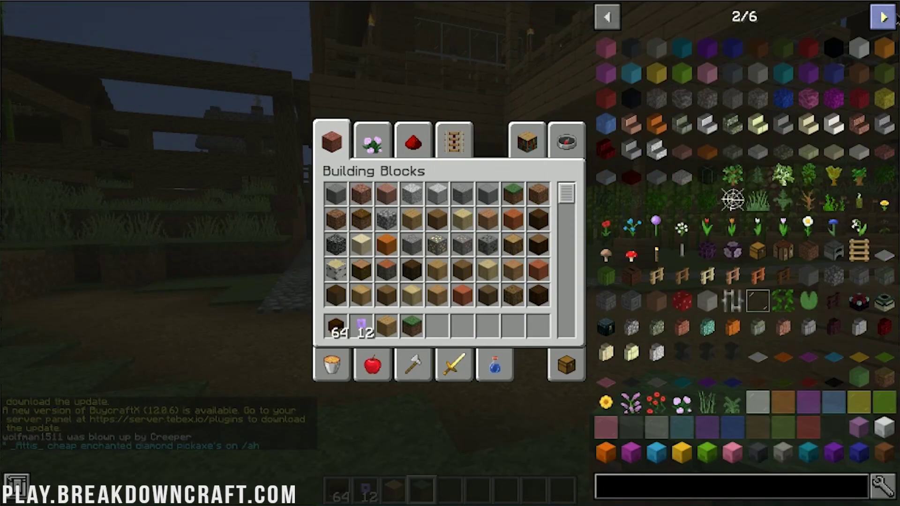
double_click(885, 18)
left_click(885, 17)
double_click(886, 17)
left_click(886, 17)
double_click(886, 18)
left_click(885, 18)
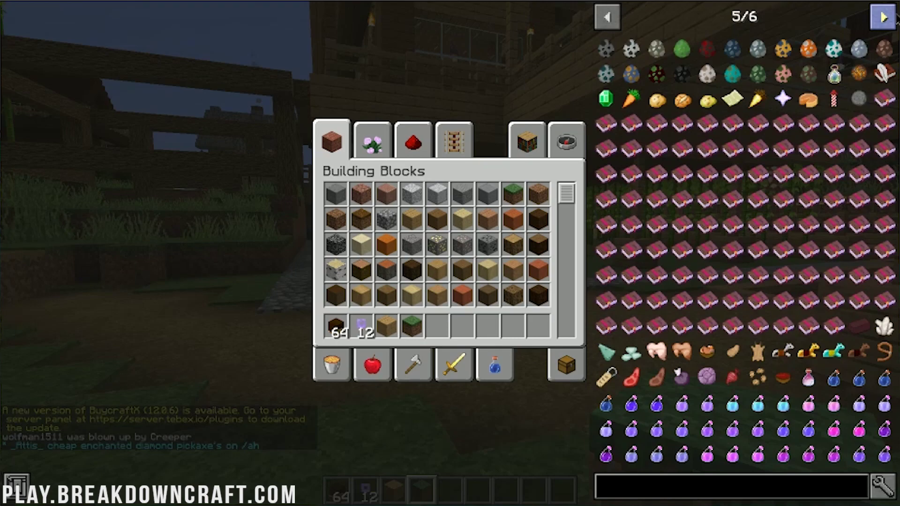
left_click(885, 18)
Close the inventory, teleport to the server spawn with /spawn and walk toward the gate
key("e")
key("slash")
type("s")
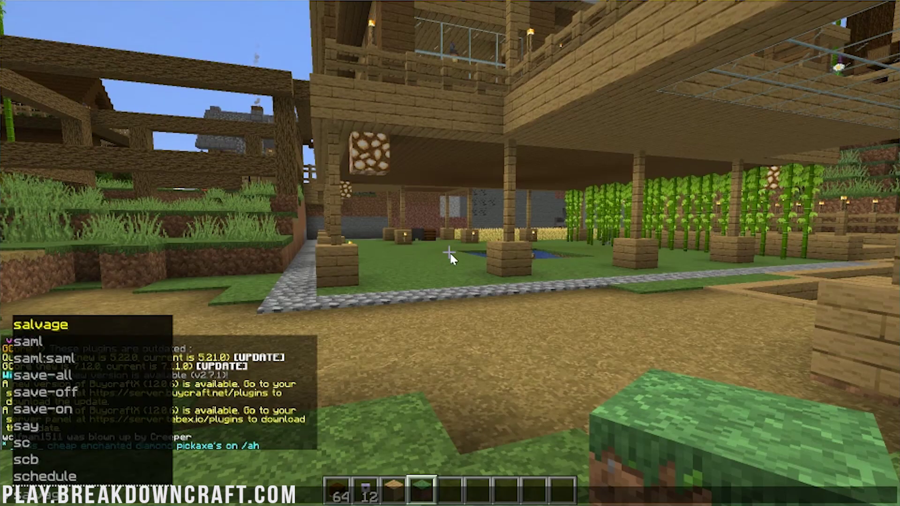
type("pawn")
key("Return")
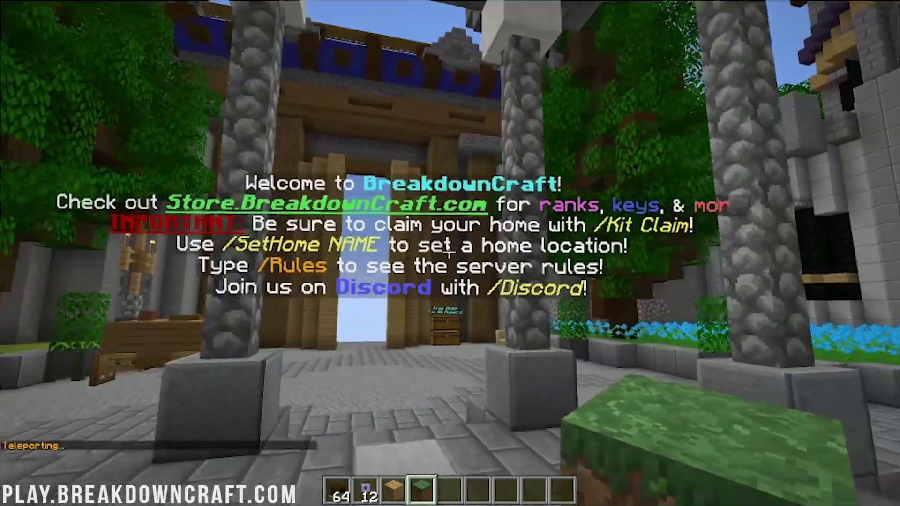
key("w")
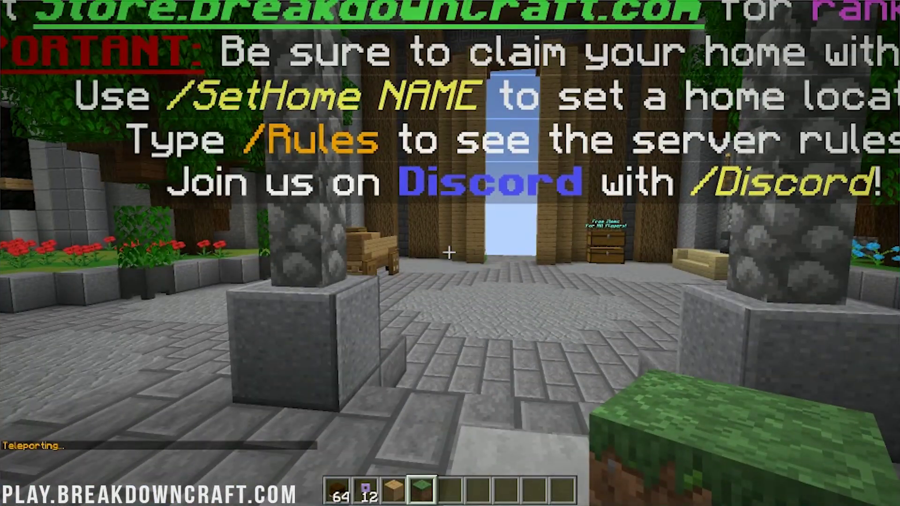
Search the Just Enough Items list for "craft" and view the crafting table recipe
key("e")
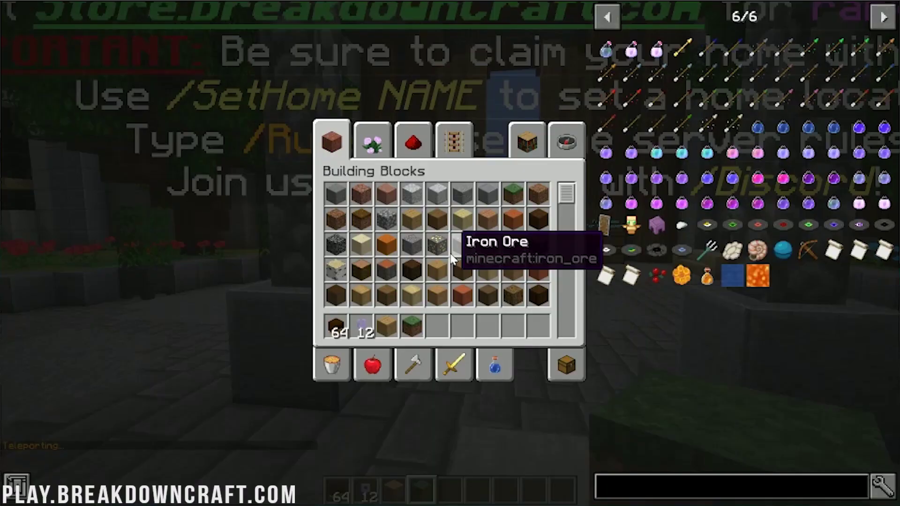
left_click(708, 488)
type("cra")
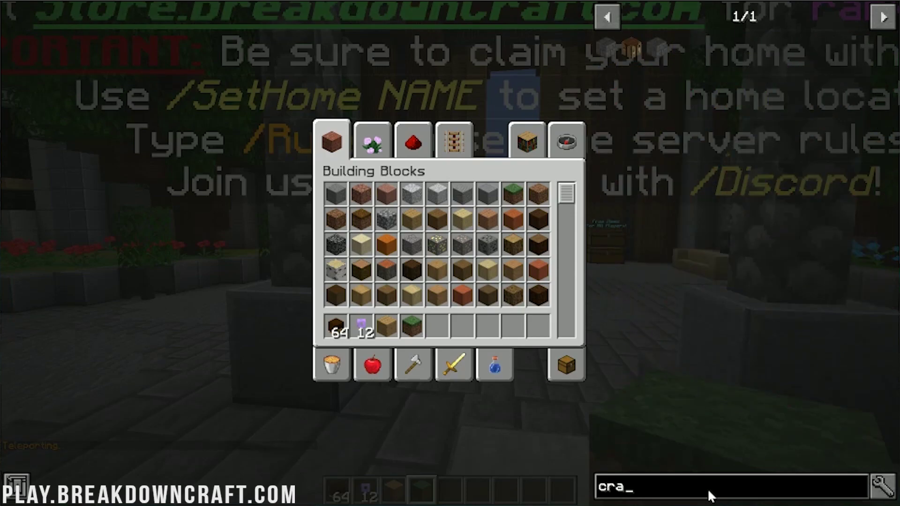
type("ft")
left_click(601, 53)
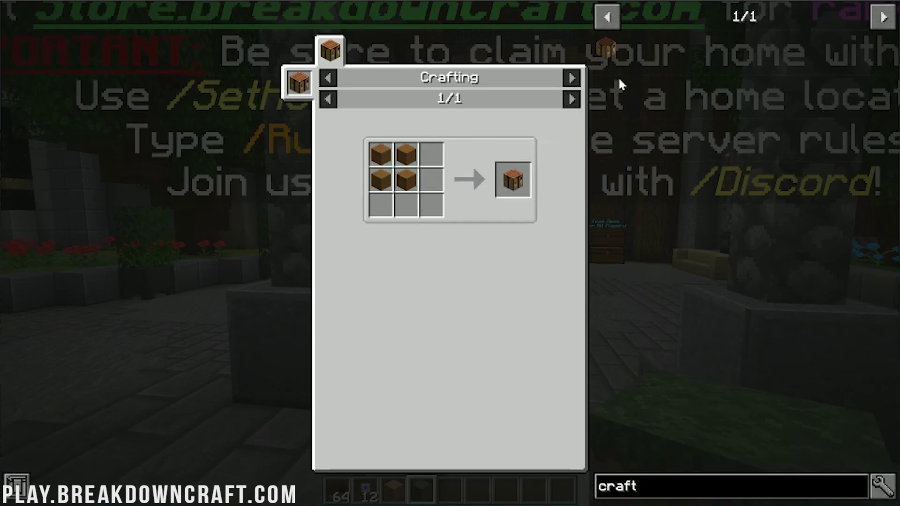
Search the item list for "ender" and view the recipes for the Ender Chest, its ingredients and the eye of ender
double_click(694, 477)
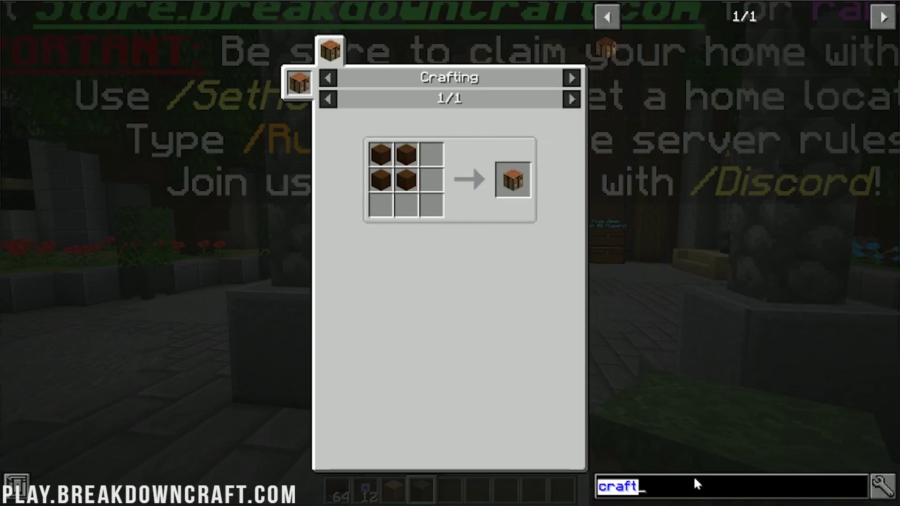
type("ender")
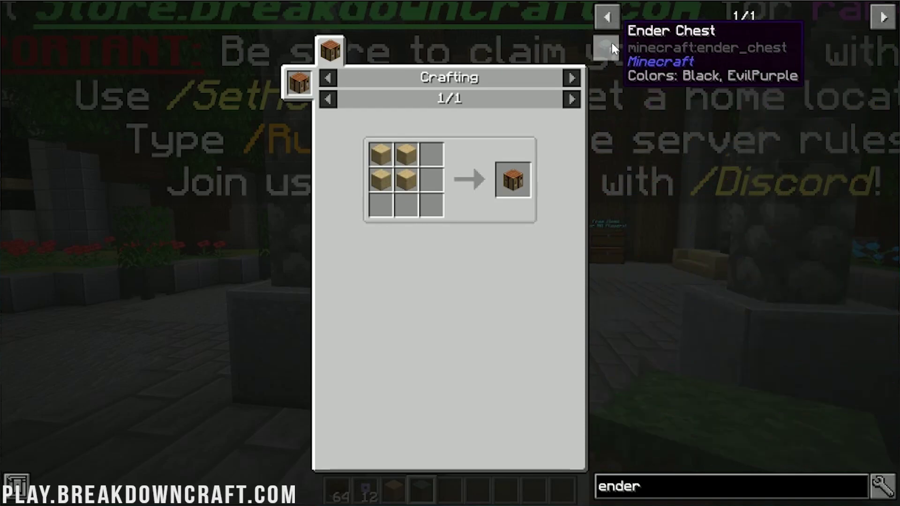
left_click(606, 46)
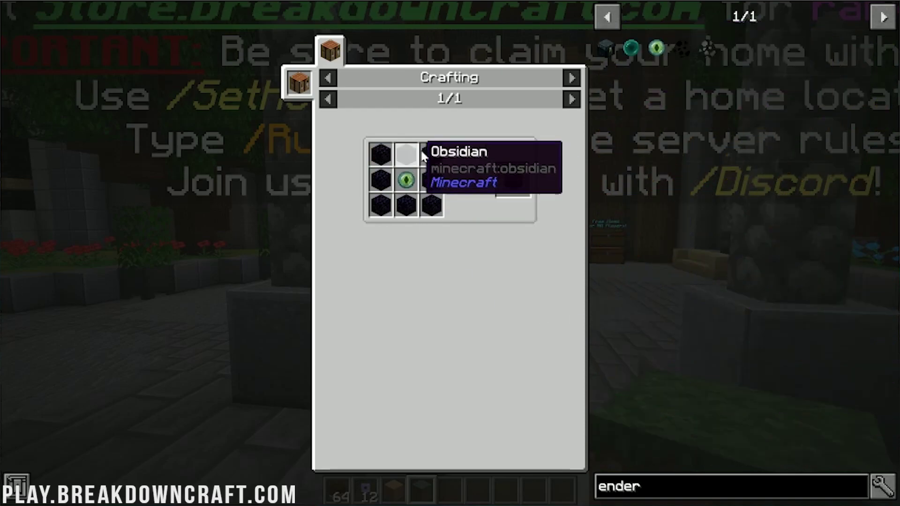
left_click(406, 179)
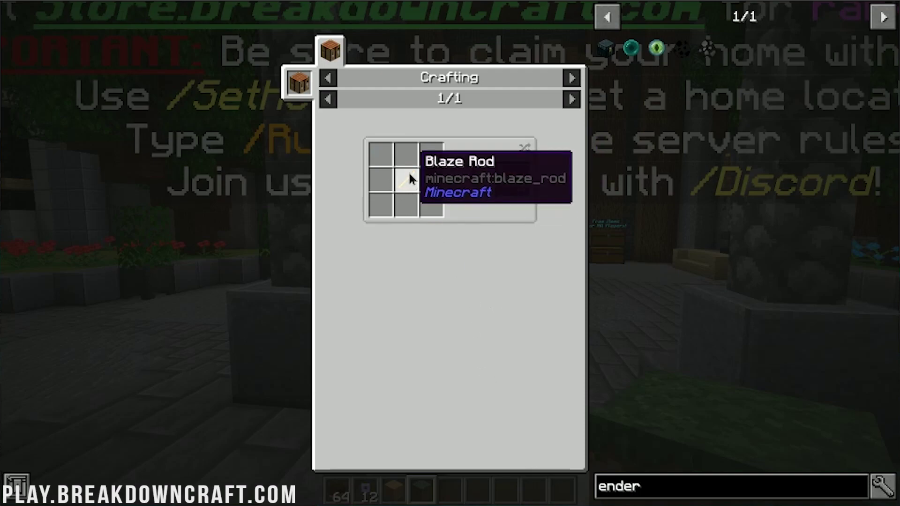
left_click(656, 47)
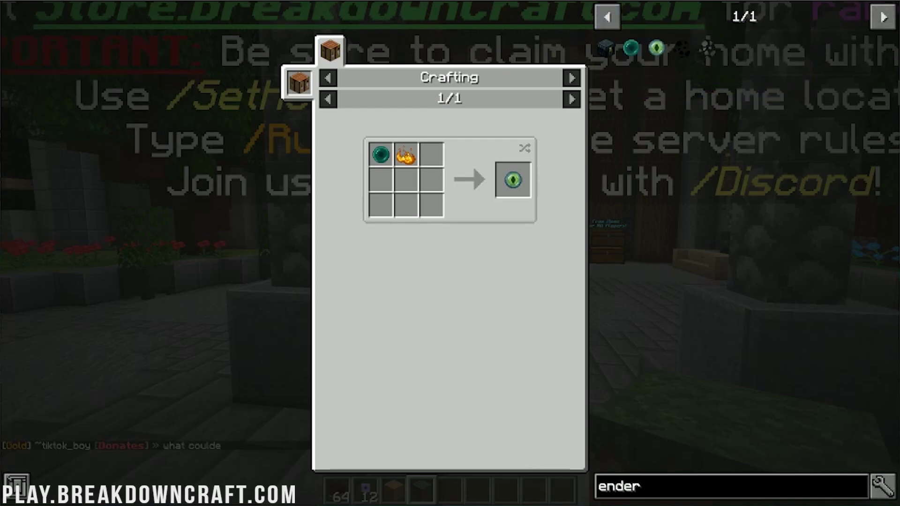
Clear the item search and view the crafting recipes for the Block of Iron and the iron nugget
right_click(651, 487)
left_click(657, 201)
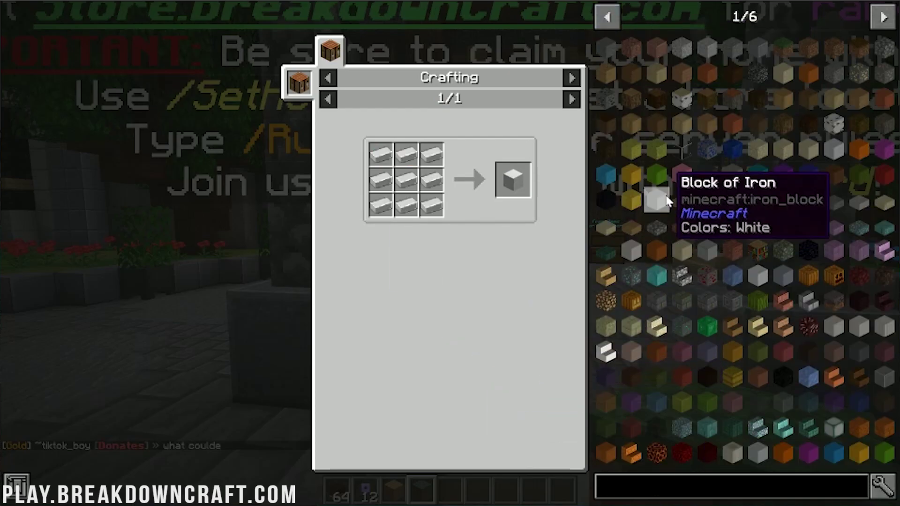
left_click(429, 169)
left_click(396, 274)
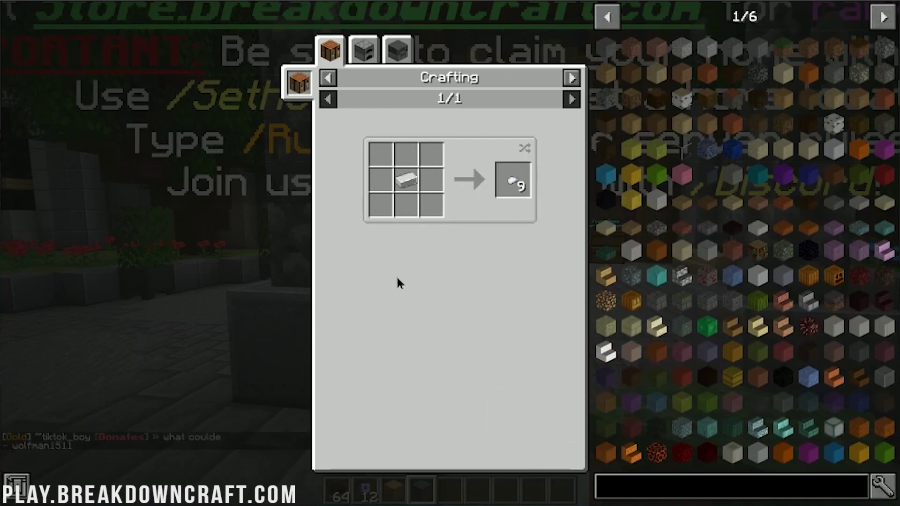
Page through the item list and view the crafting recipes for a stair block and a stained glass pane
scroll(728, 333, "down", 3)
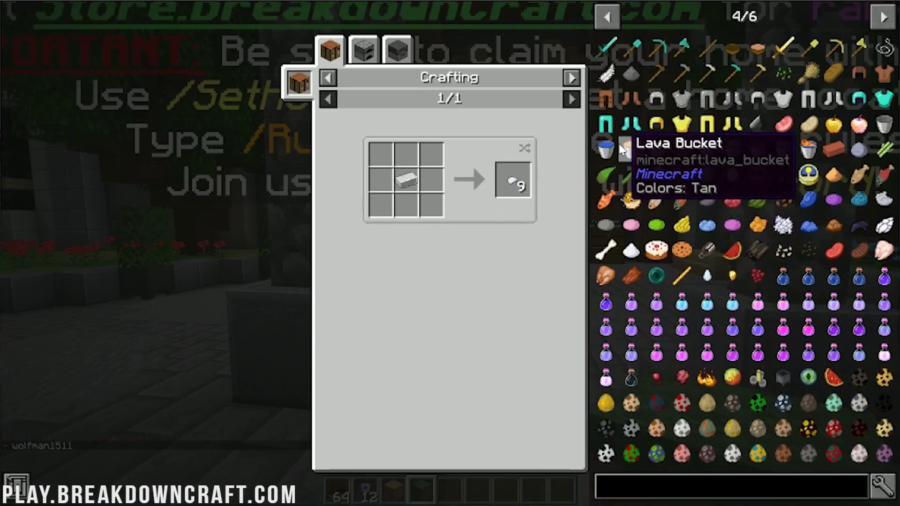
scroll(643, 206, "up", 2)
left_click(783, 251)
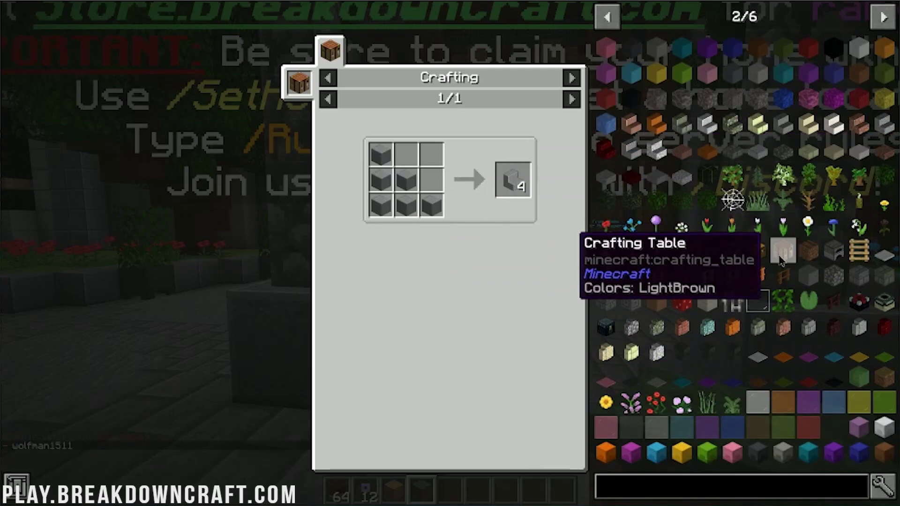
left_click(801, 389)
scroll(725, 281, "down", 3)
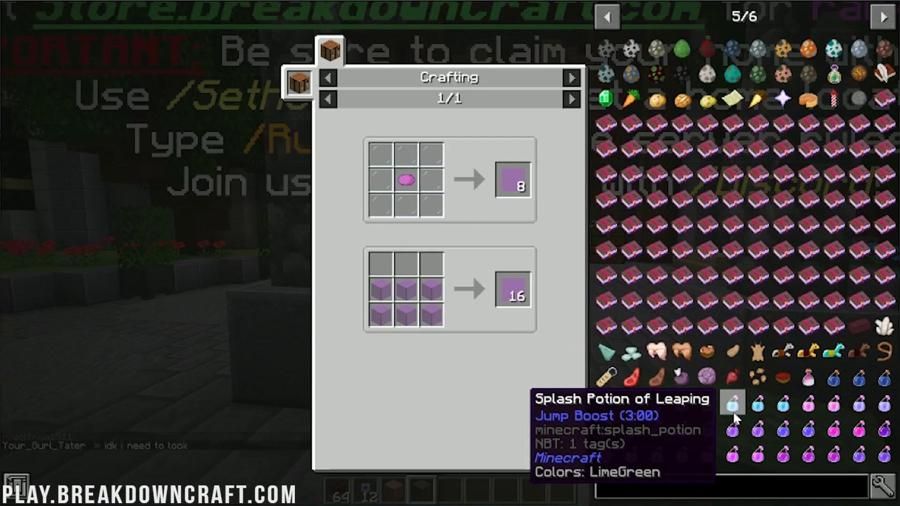
View the brewing recipes for several potions and the crafting recipe for their turtle shell ingredient
left_click(735, 422)
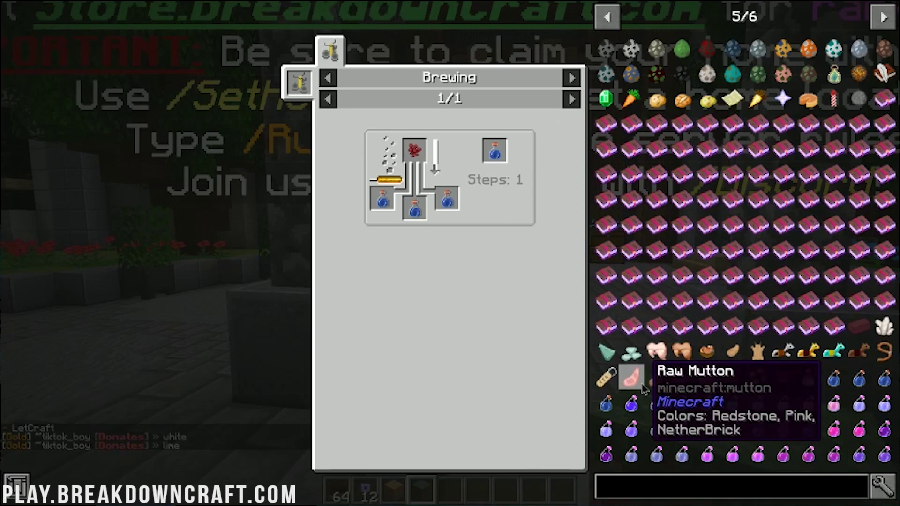
left_click(704, 418)
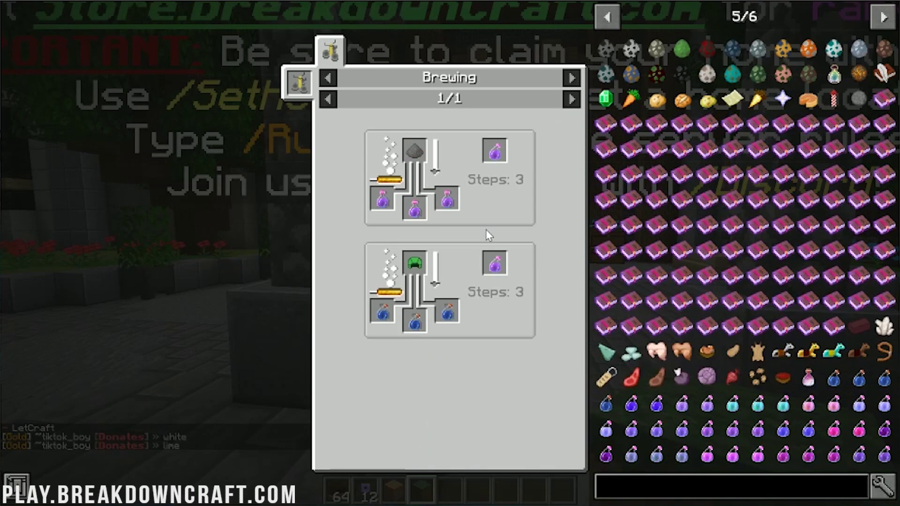
left_click(412, 261)
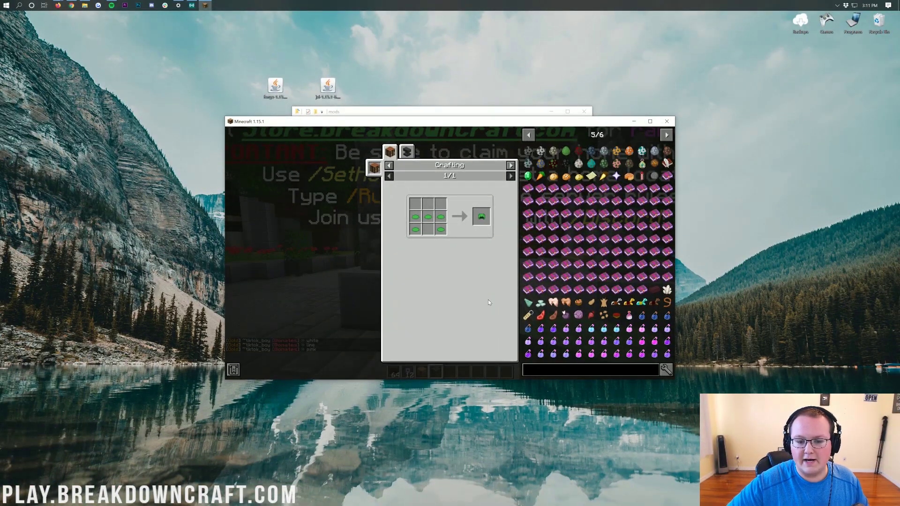
Leave the recipe view and inventory, walk around the spawn to the building's interior, then open and close the quest selection
key("Escape")
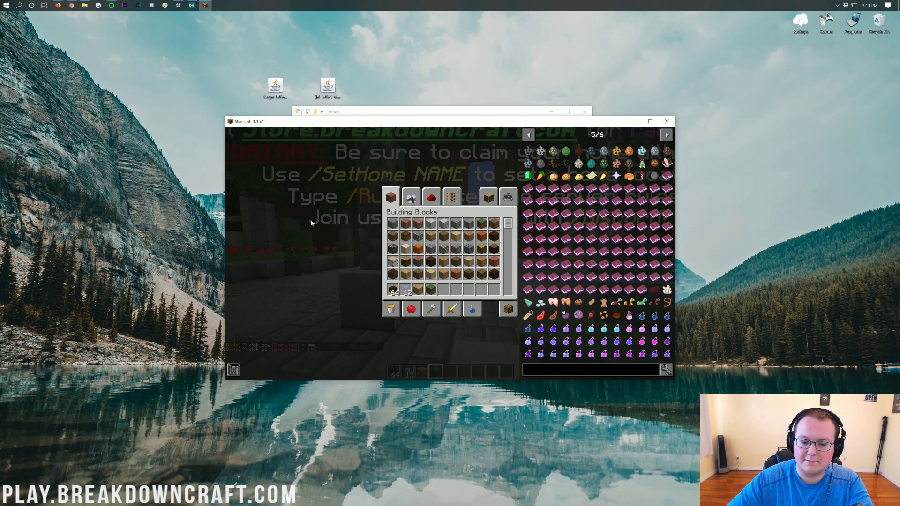
key("Escape")
key("w")
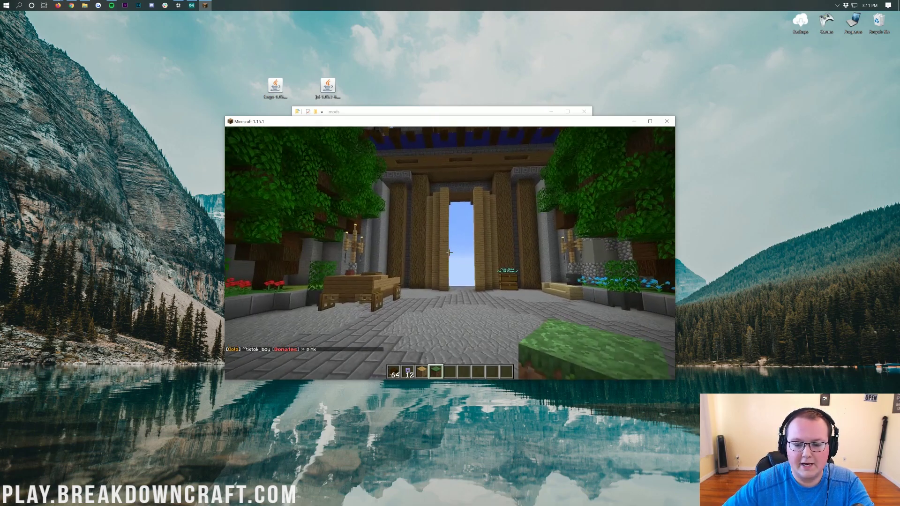
key("w")
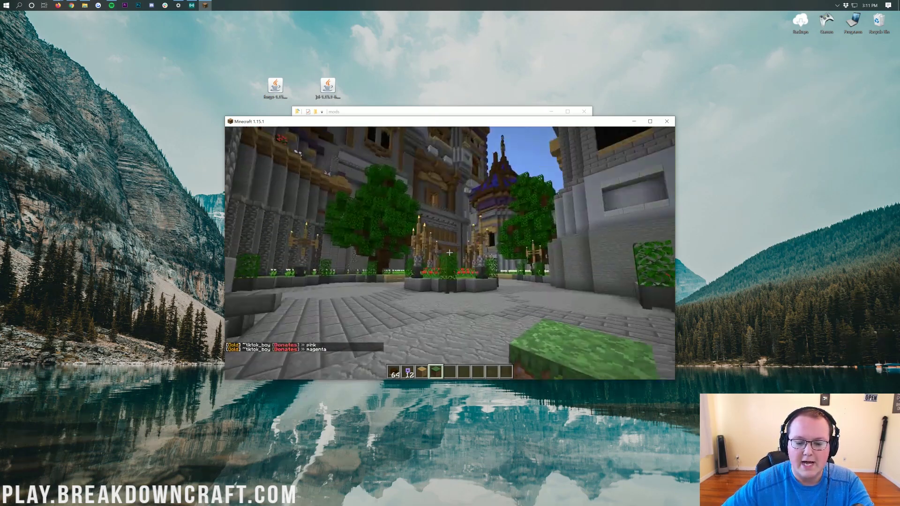
key("w")
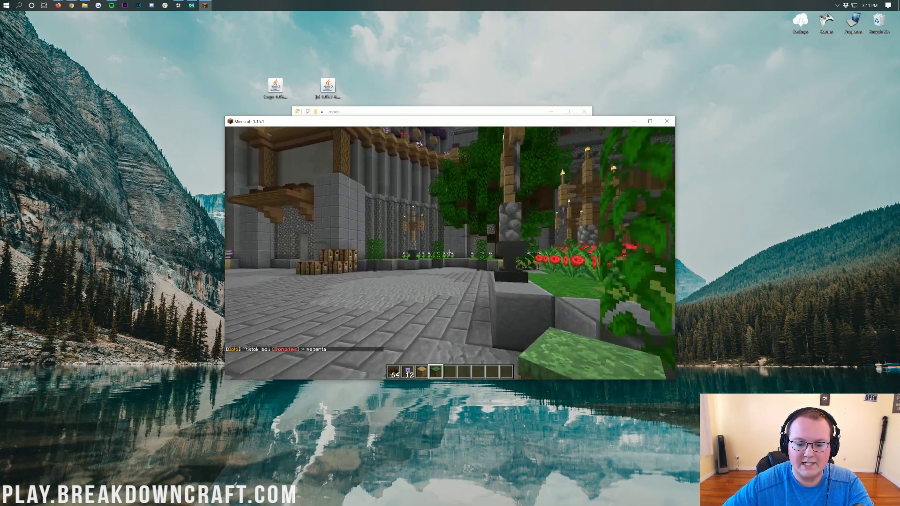
key("w")
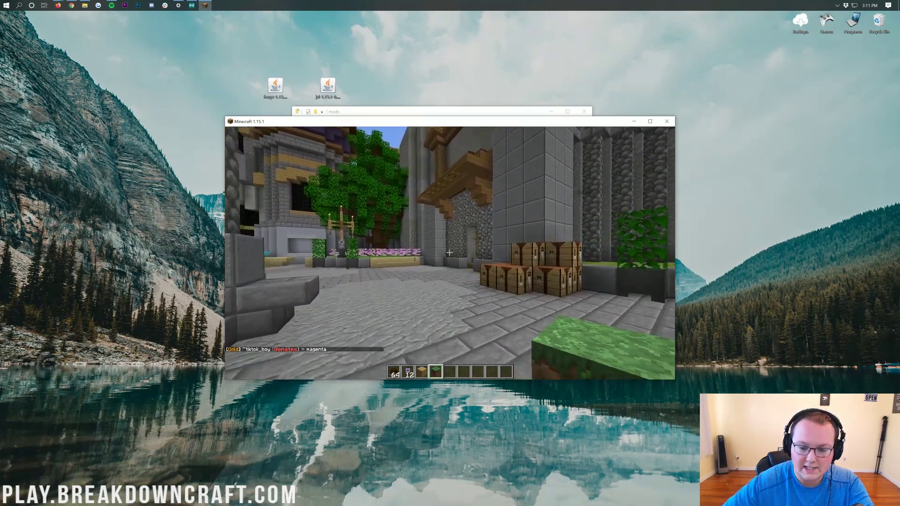
key("w")
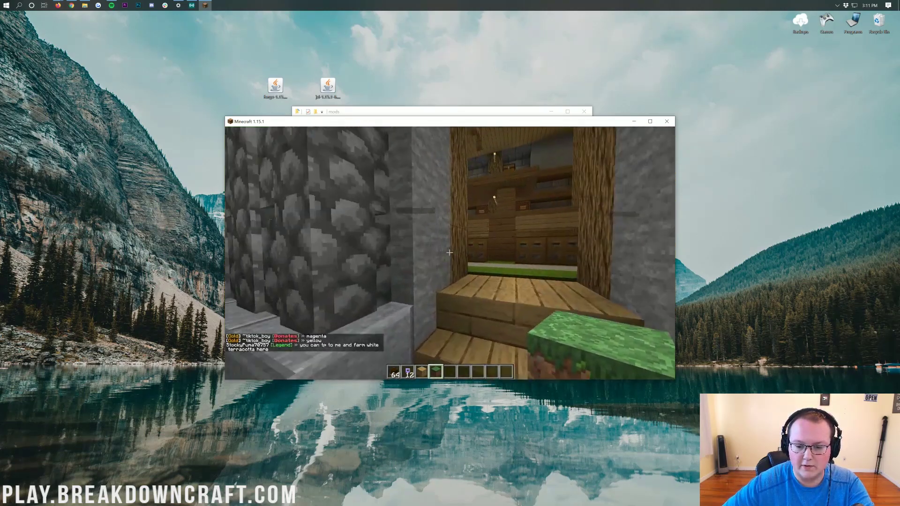
key("w")
right_click(450, 254)
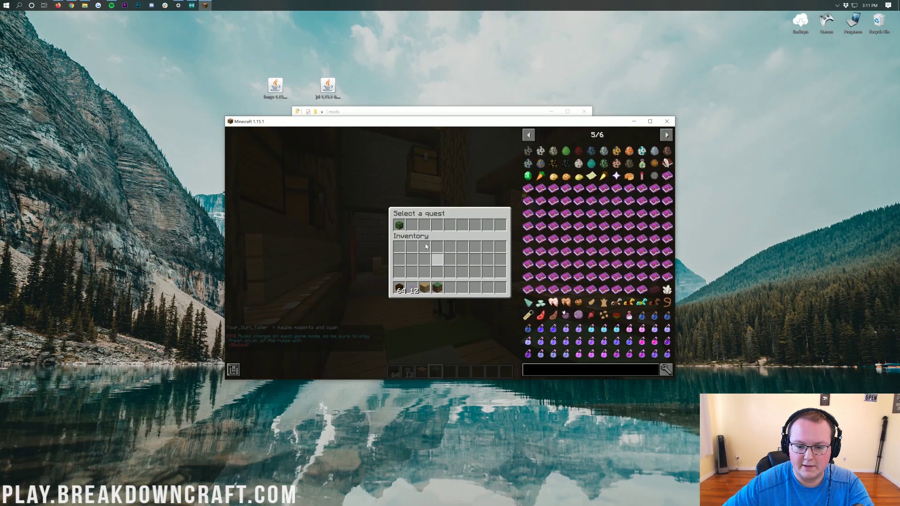
key("Escape")
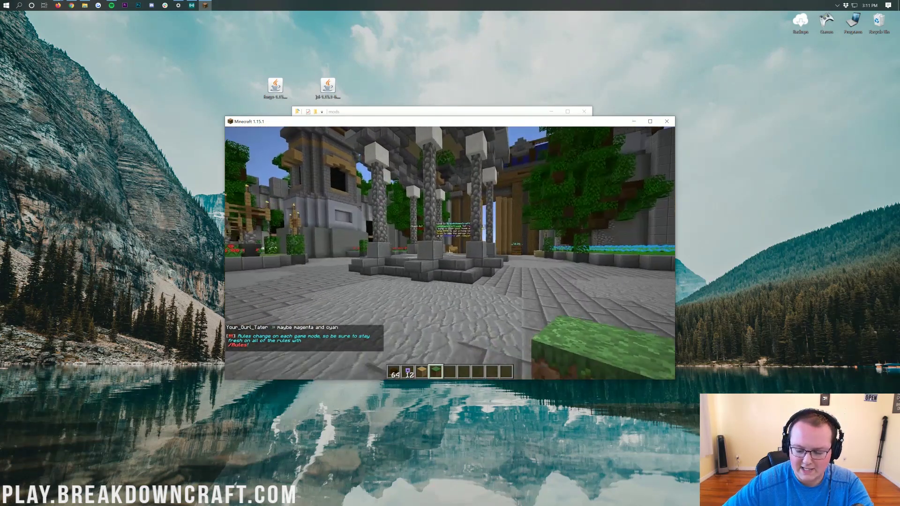
Run the /shop command on the server and walk around the village
key("slash")
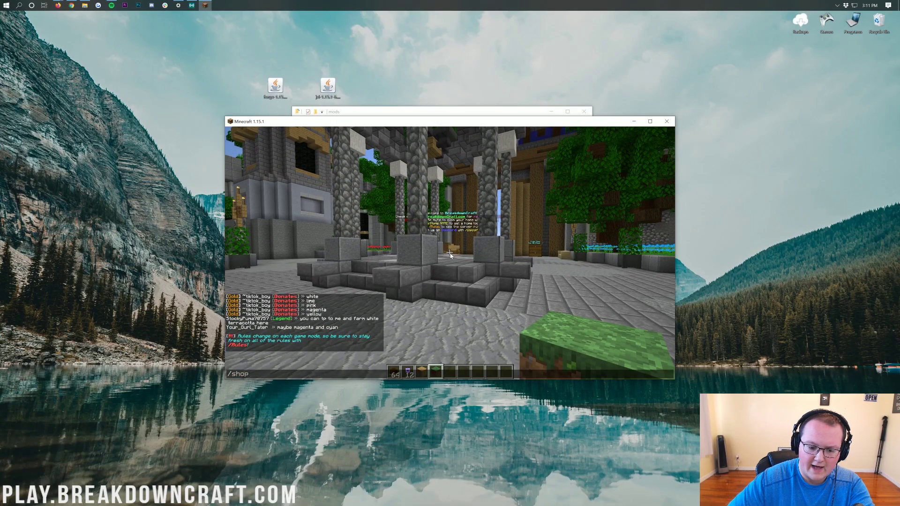
type("shop")
key("Return")
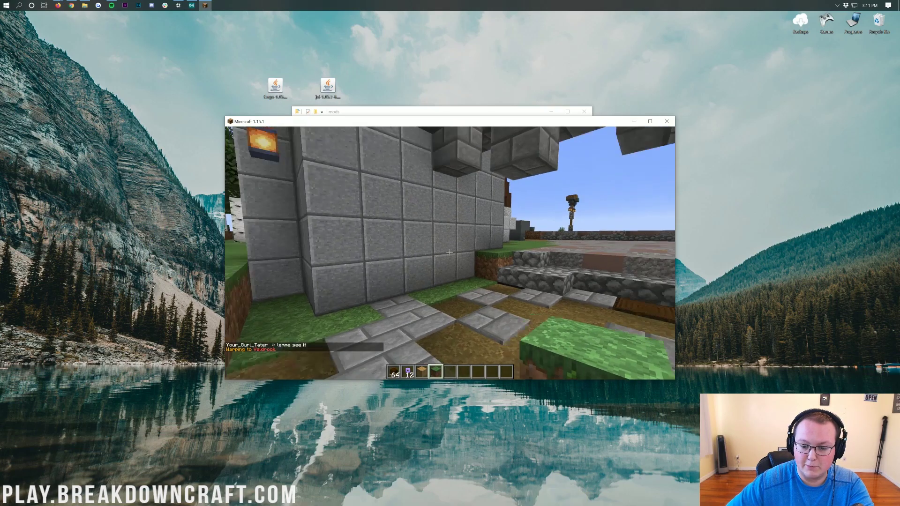
key("w")
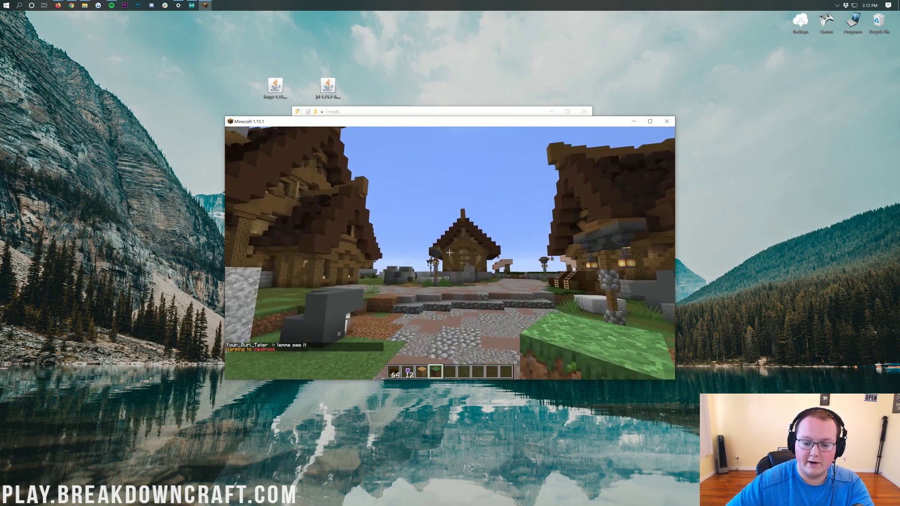
type("w")
Open the Server Selector with /server, inspect the Aquatic Survival entry and close the selector
type("/serve")
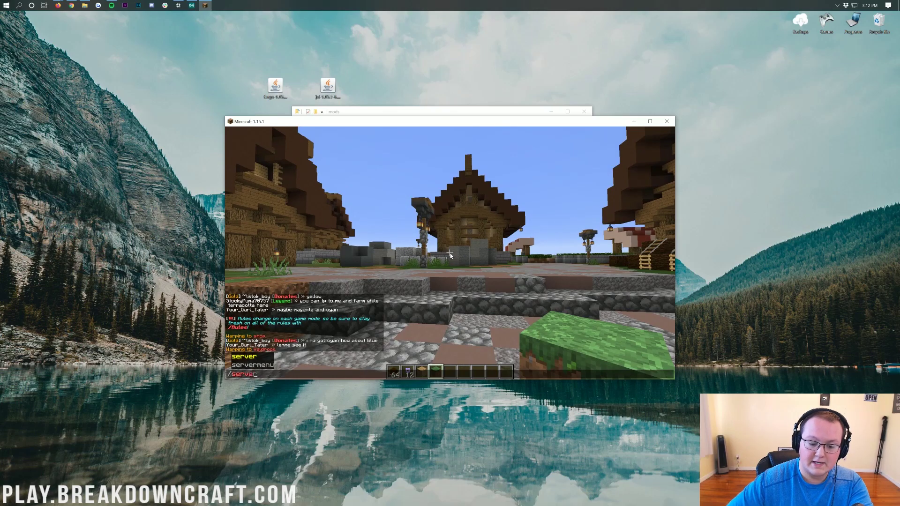
type("r")
key("Return")
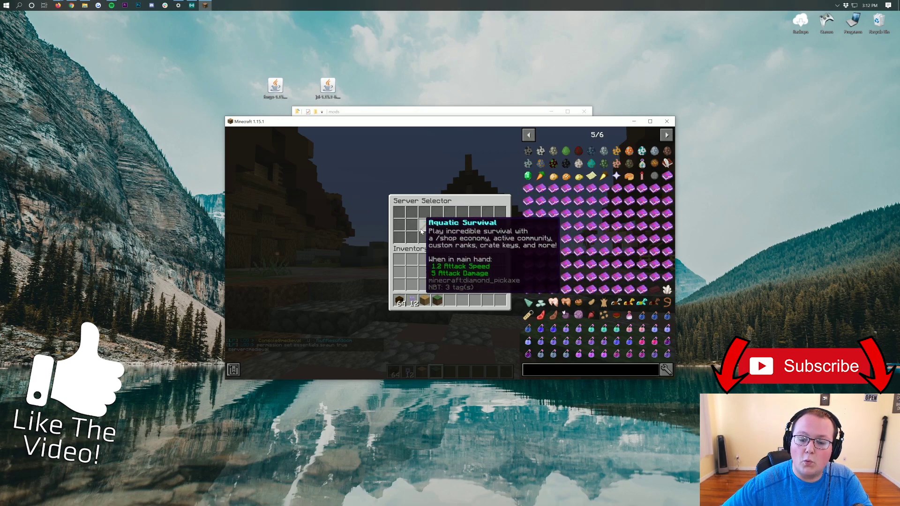
key("Escape")
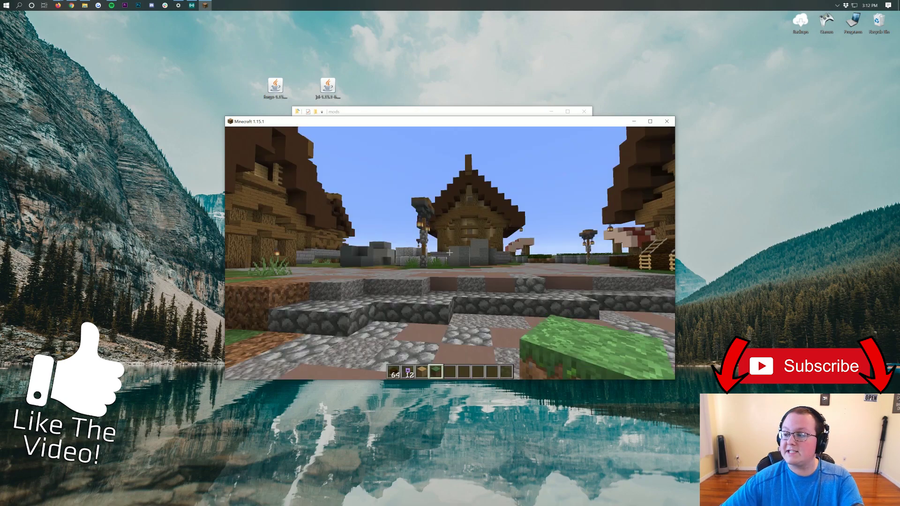